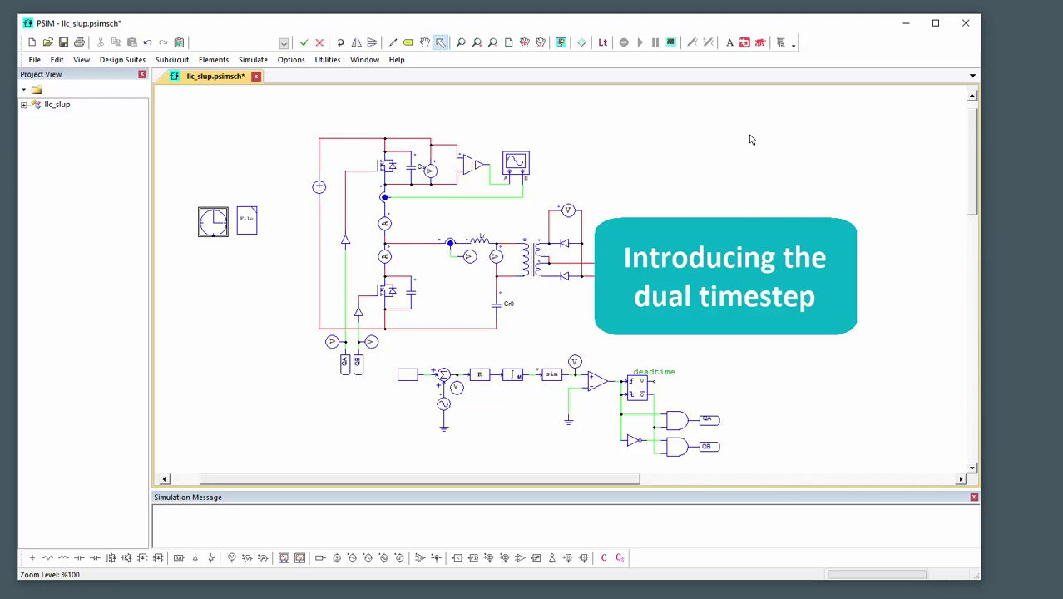
# Step: Set the Simulation Control solver to Fixed-step with a 10n time step
pyautogui.doubleClick(218, 226)
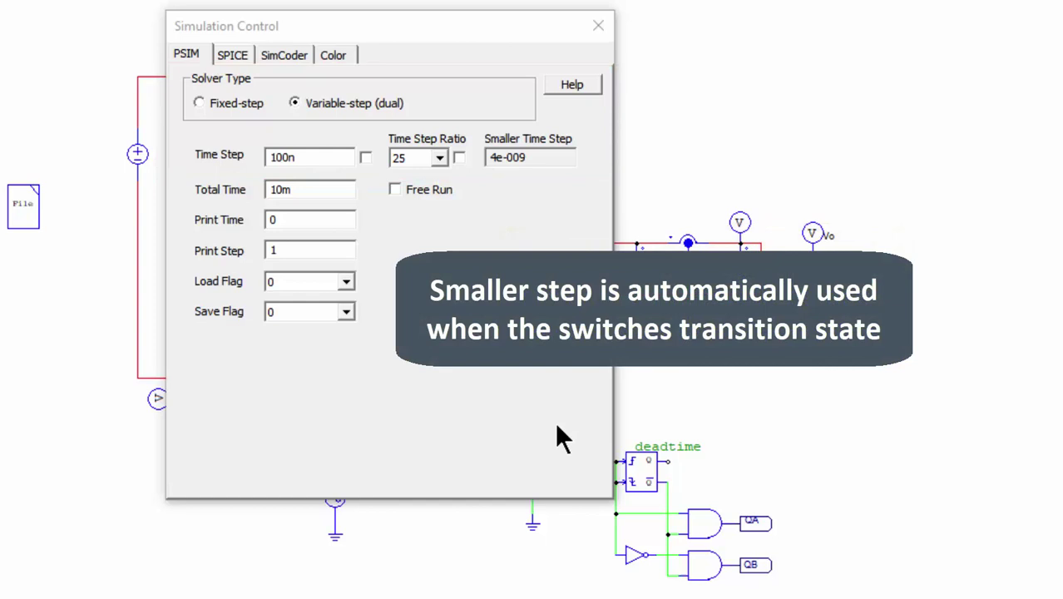
pyautogui.click(199, 103)
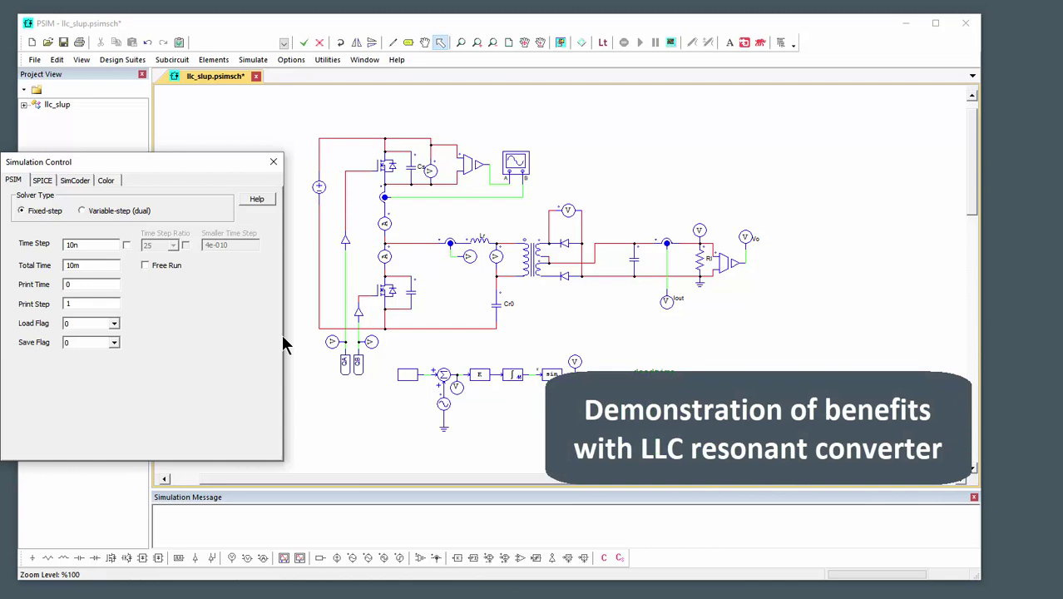
pyautogui.scroll(1, 305, 352)
pyautogui.moveTo(395, 390); pyautogui.dragTo(493, 470)
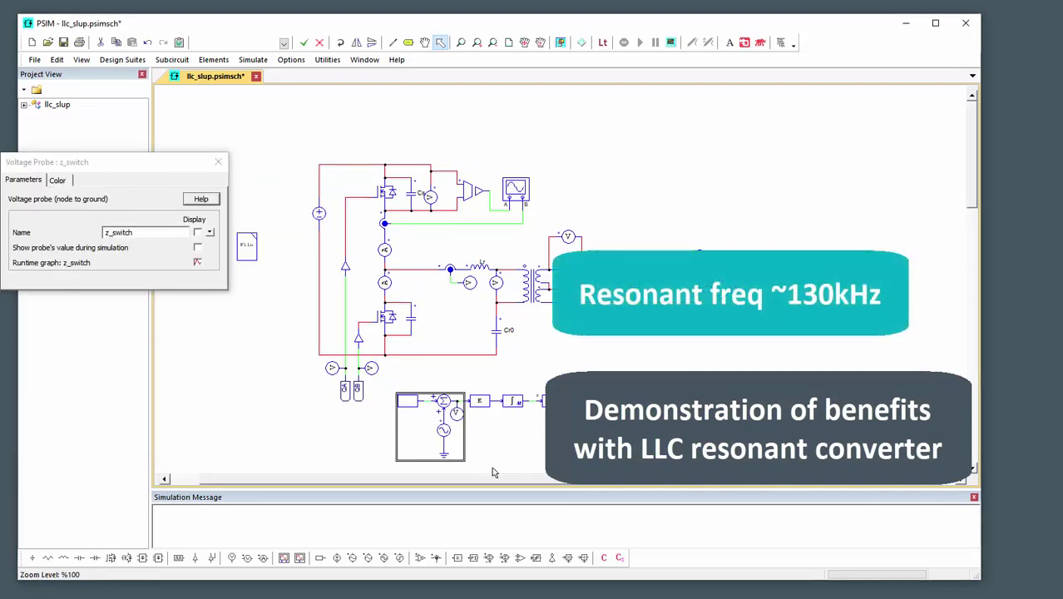
pyautogui.click(219, 162)
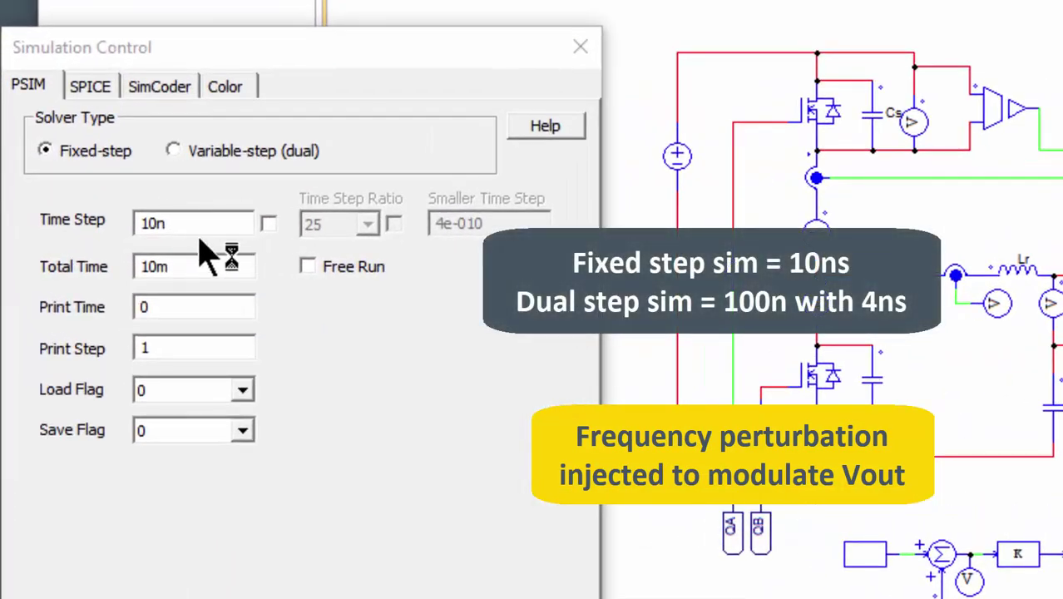
pyautogui.click(172, 150)
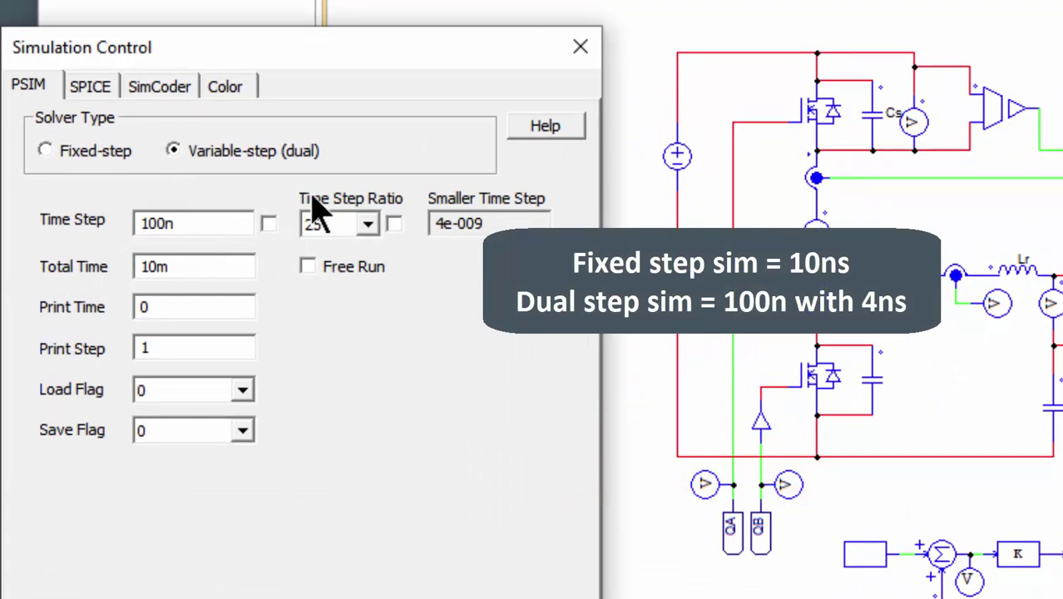
pyautogui.click(369, 225)
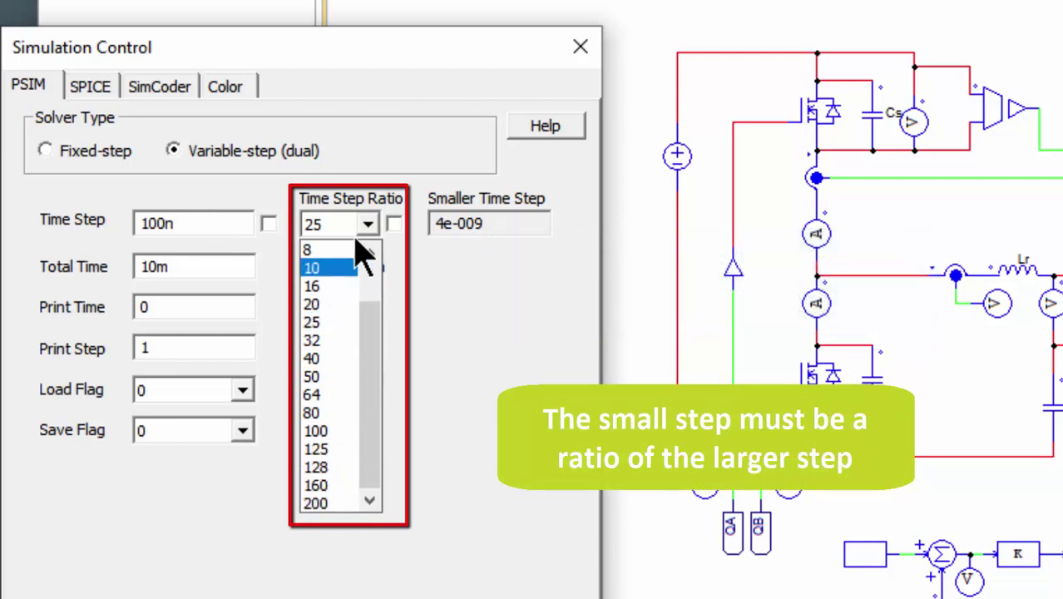
pyautogui.press('Escape')
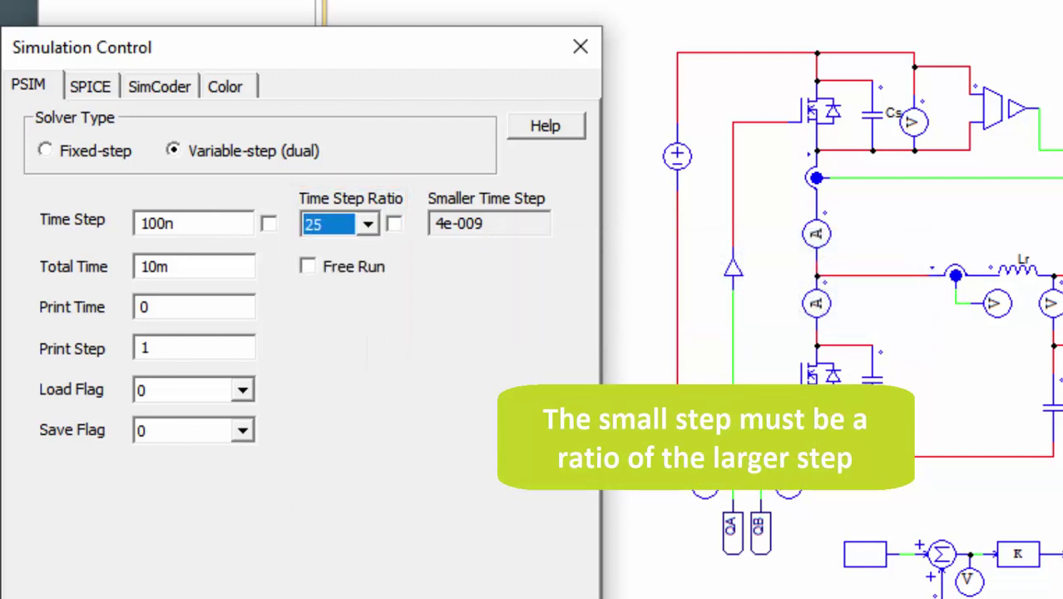
# Step: Switch the solver back to fixed-step and run the simulation to bring up Simview
pyautogui.click(58, 149)
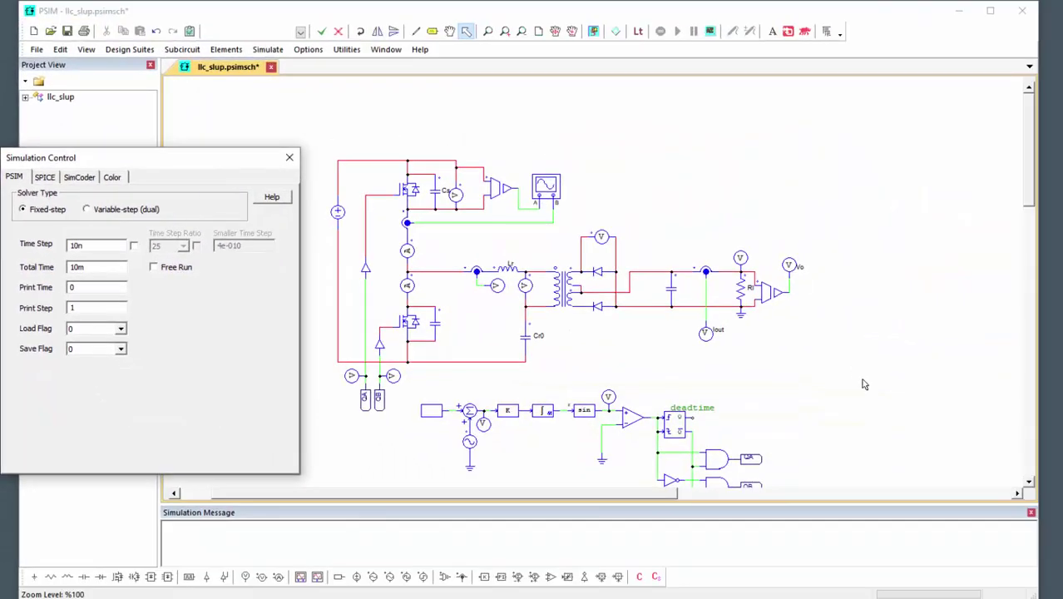
pyautogui.moveTo(862, 384); pyautogui.dragTo(903, 349)
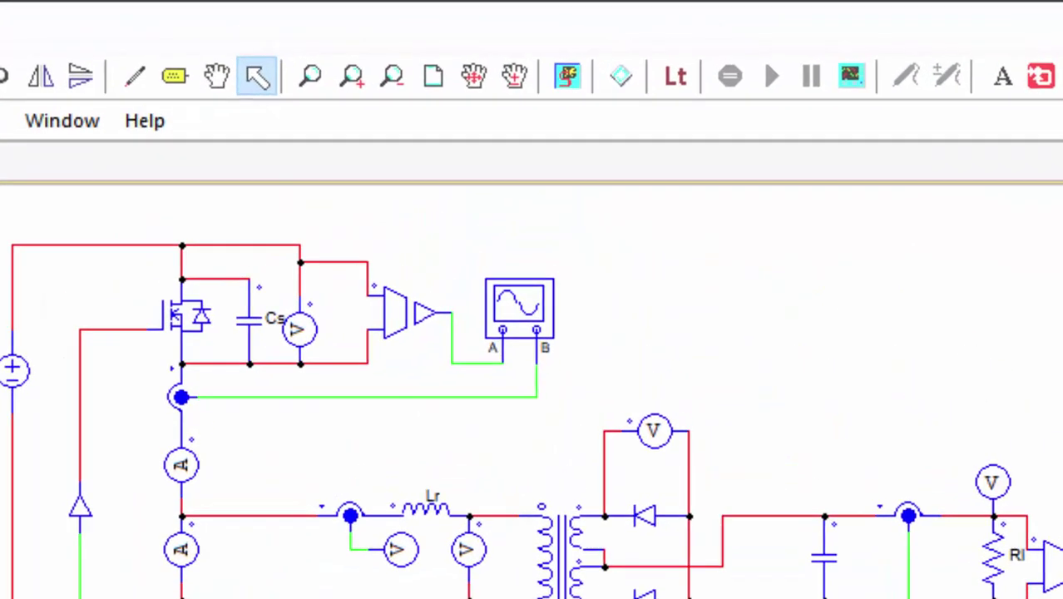
pyautogui.click(567, 75)
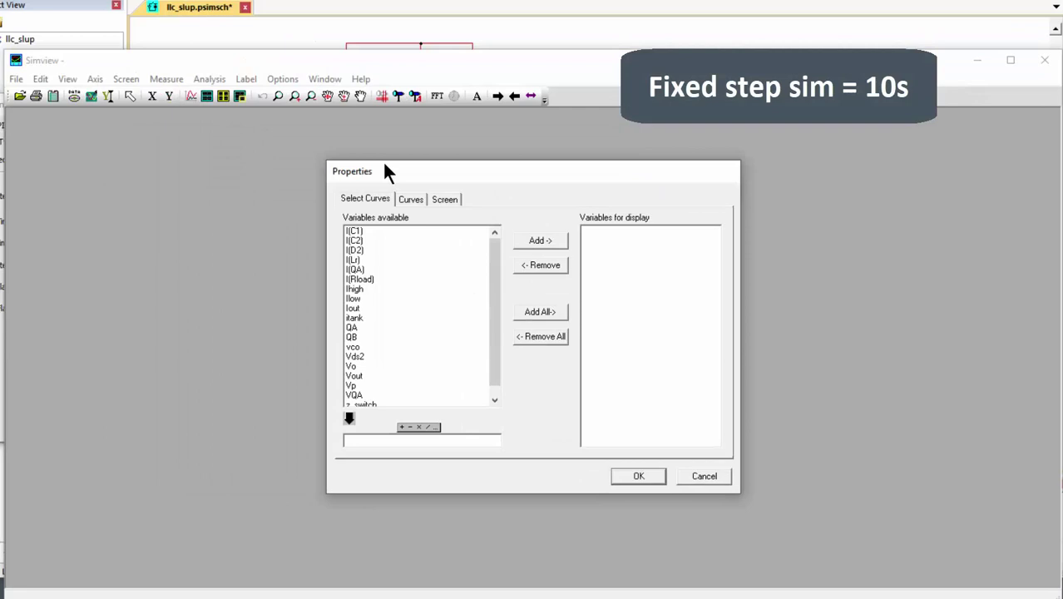
# Step: Plot I(QA) and zoom into a few cycles around 6.6m
pyautogui.doubleClick(373, 269)
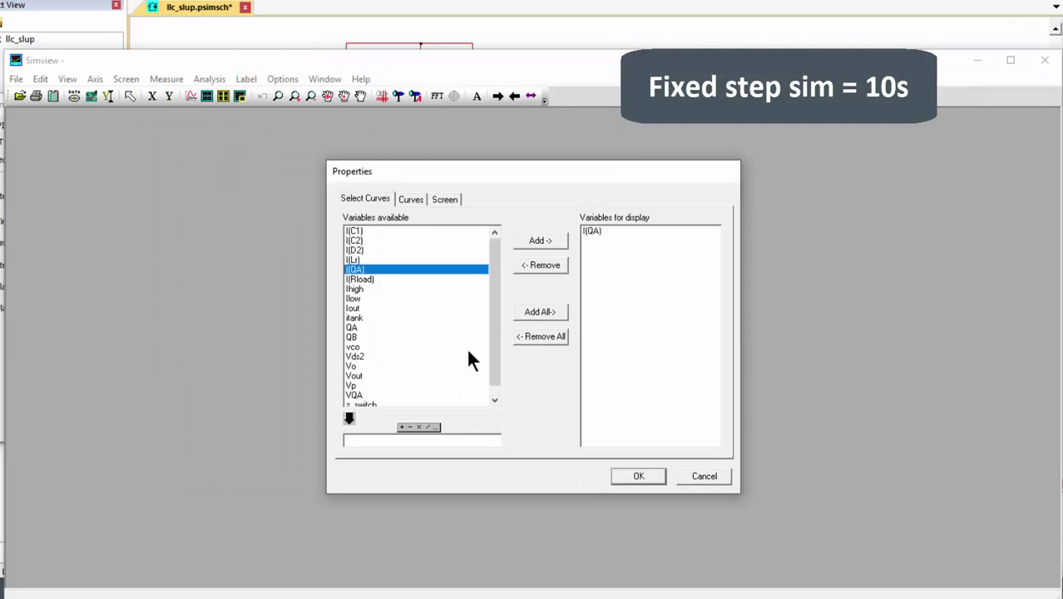
pyautogui.click(655, 477)
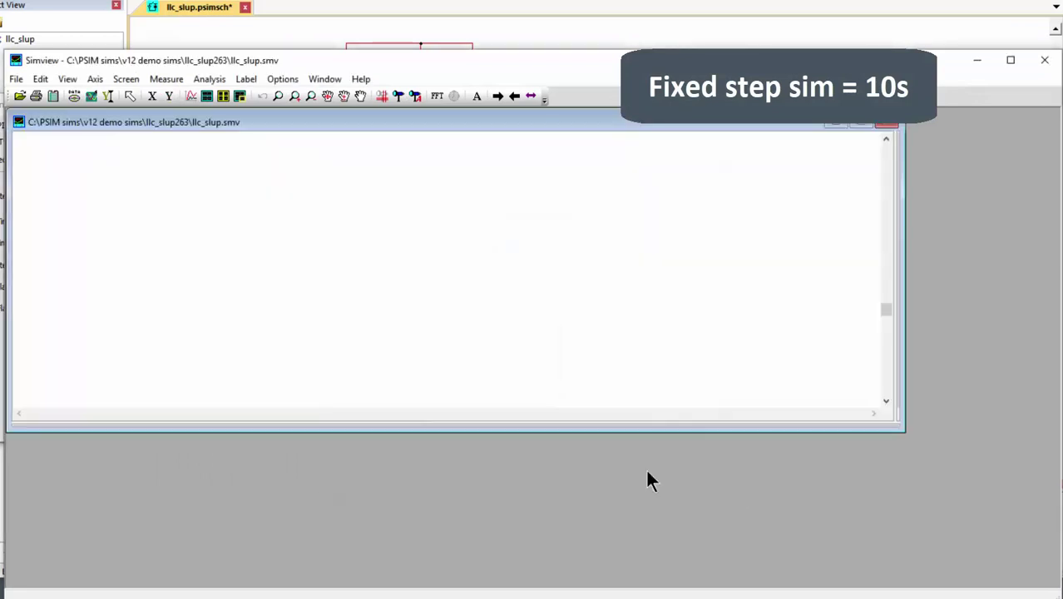
pyautogui.click(278, 96)
pyautogui.moveTo(560, 277); pyautogui.dragTo(628, 351)
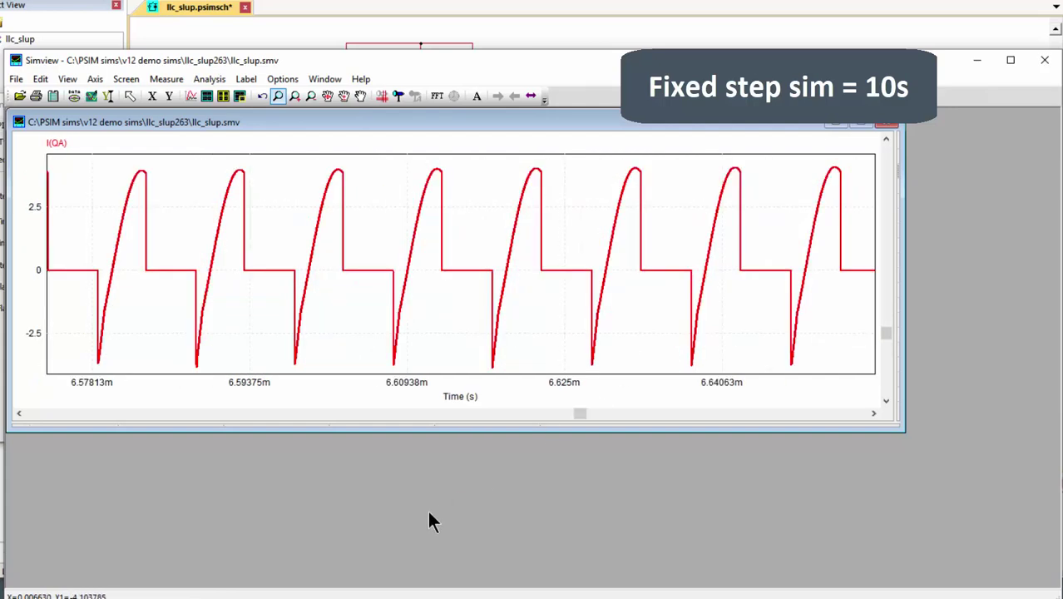
# Step: Add a second screen showing Vo, refit both plots to 0–10m, and maximize the plot window
pyautogui.click(208, 95)
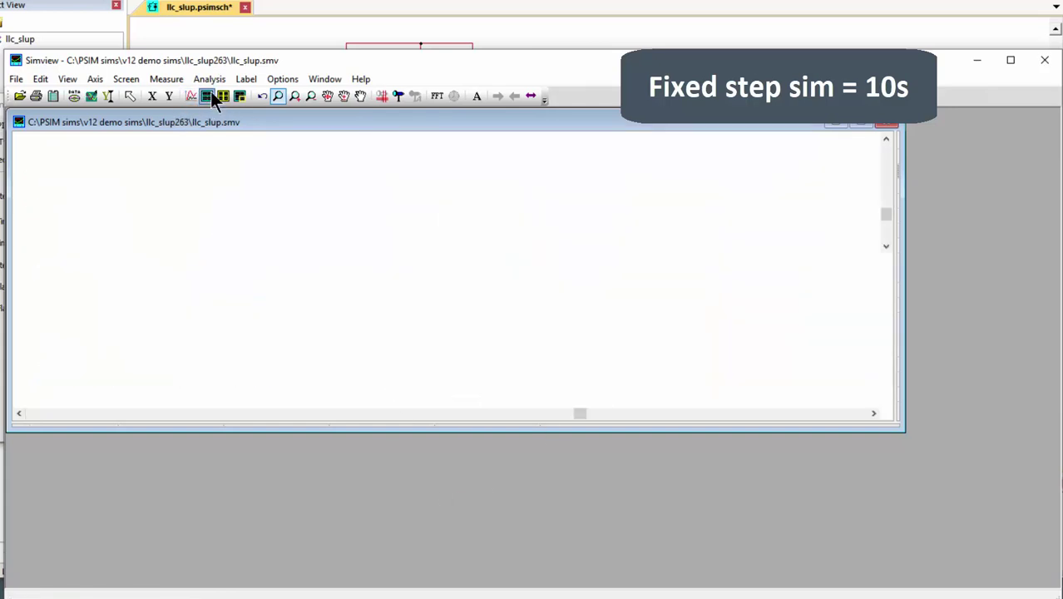
pyautogui.doubleClick(358, 366)
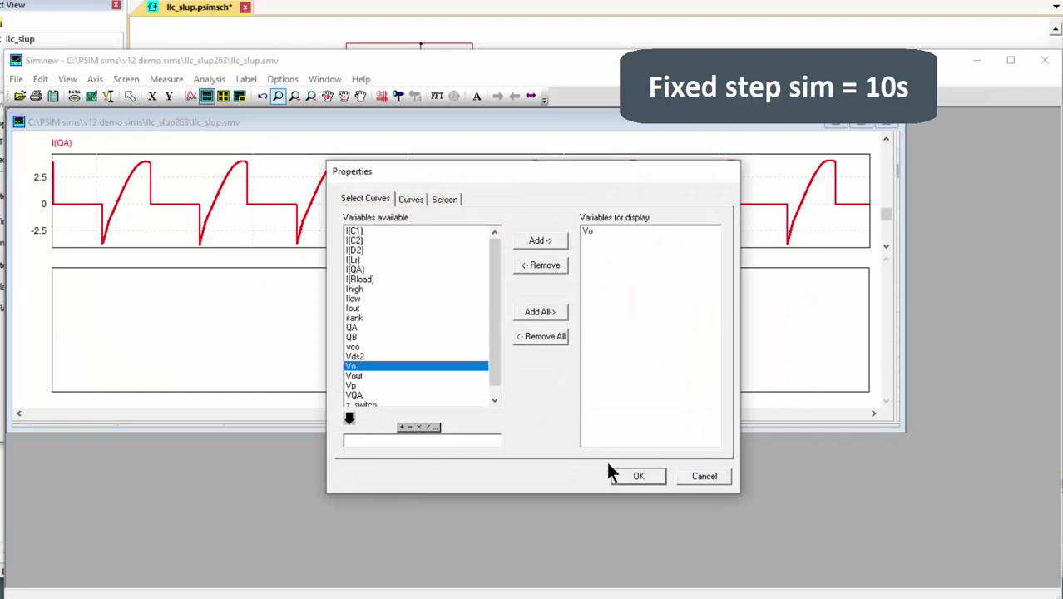
pyautogui.click(639, 477)
pyautogui.click(92, 100)
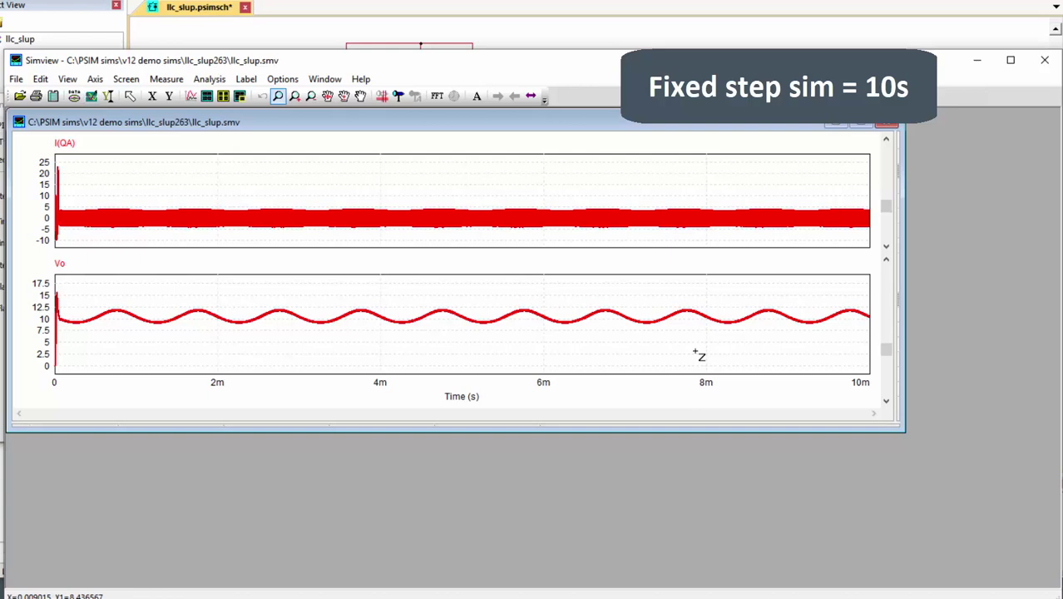
pyautogui.doubleClick(664, 126)
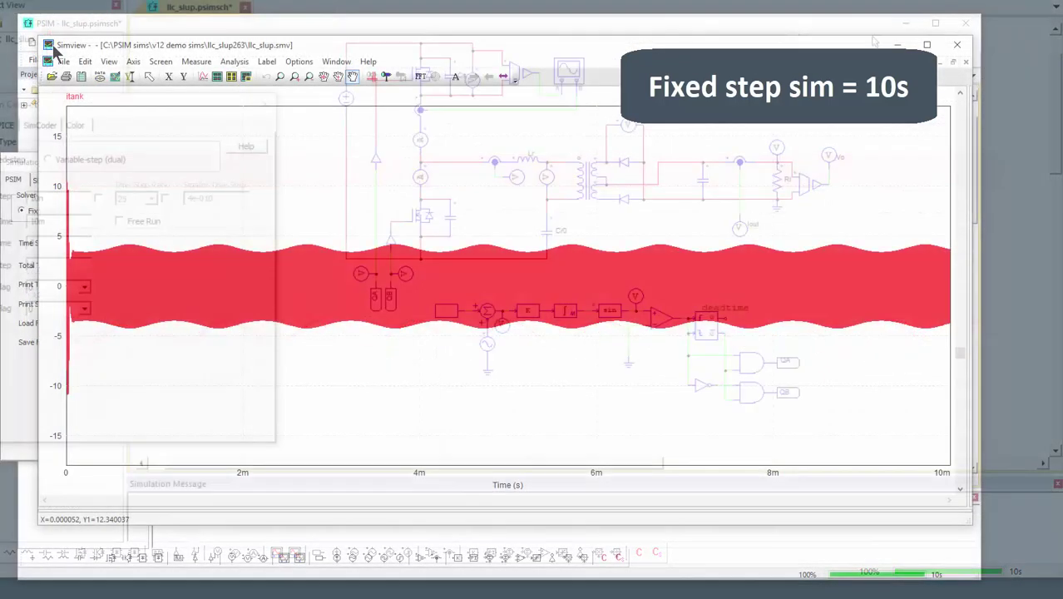
# Step: Save the waveform data as fixed_step.smv, replacing the existing file, and close Simview
pyautogui.click(64, 61)
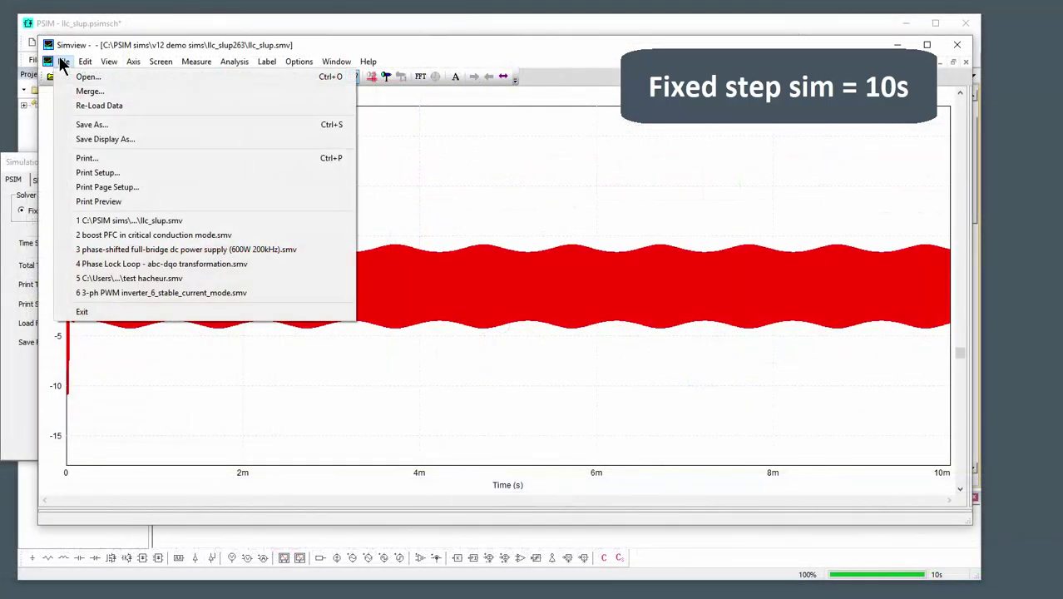
pyautogui.click(129, 129)
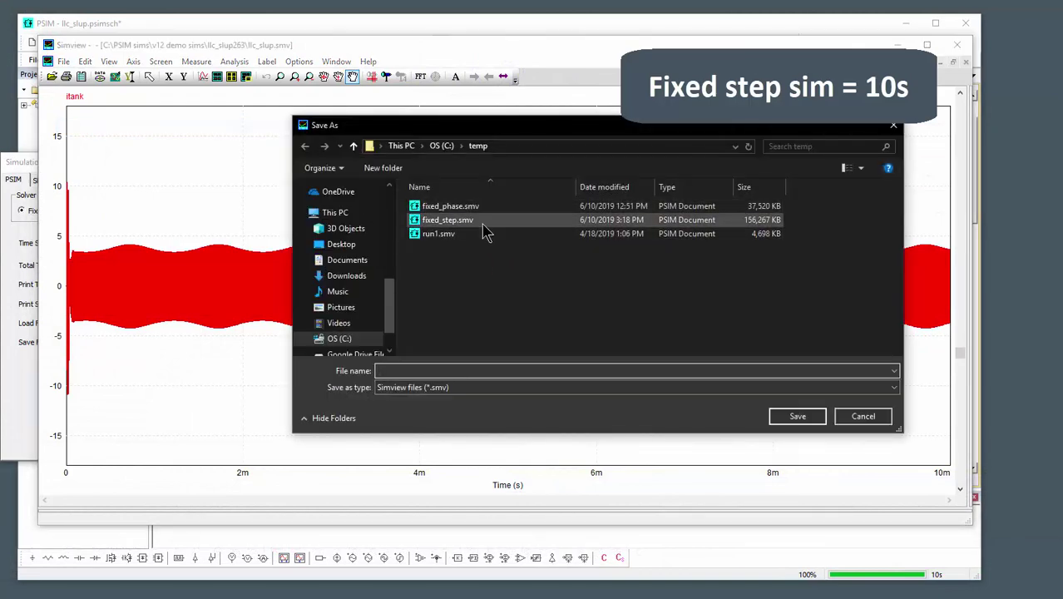
pyautogui.click(481, 222)
pyautogui.click(808, 421)
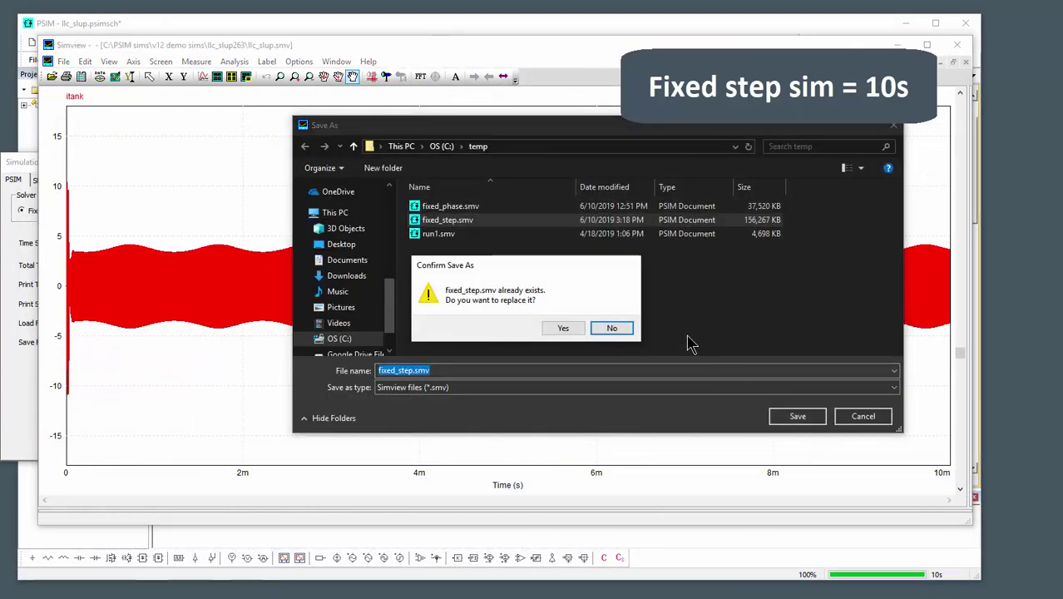
pyautogui.click(569, 330)
pyautogui.click(957, 45)
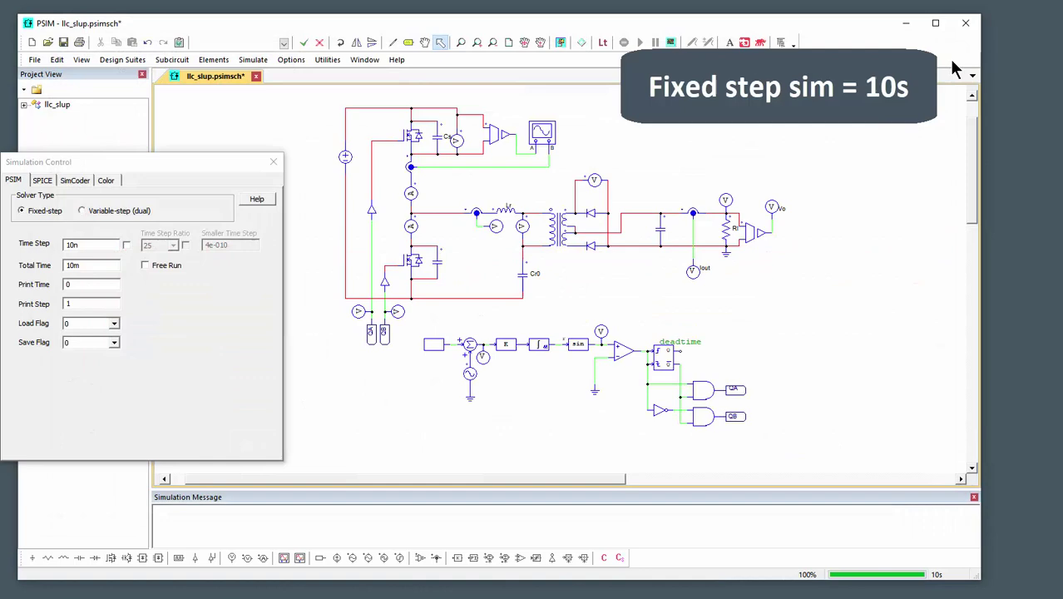
# Step: Switch the solver to Variable-step (dual), close the settings, and run the simulation
pyautogui.click(89, 214)
pyautogui.moveTo(106, 163); pyautogui.dragTo(358, 169)
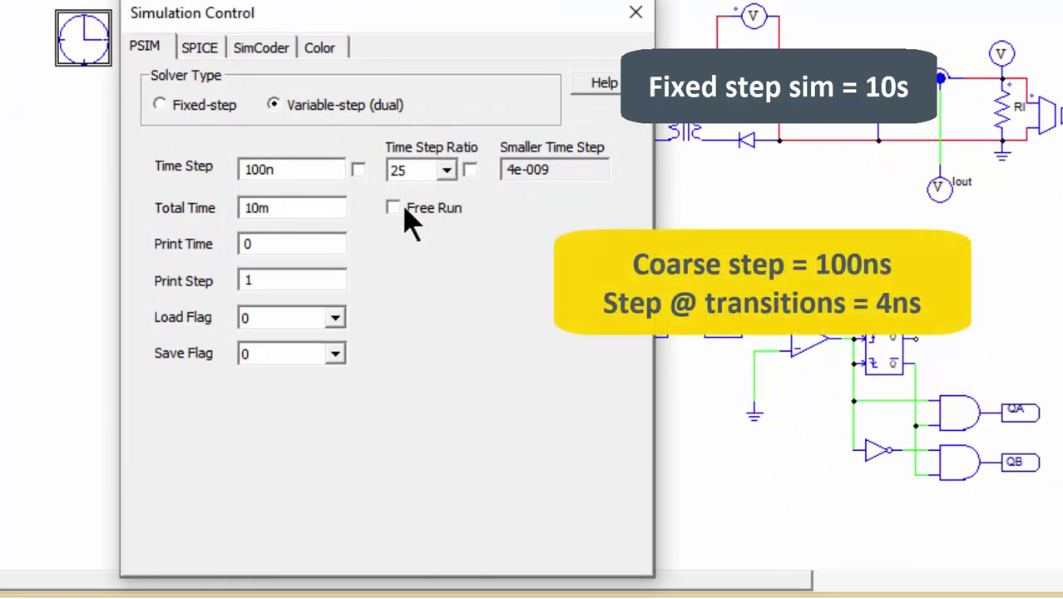
pyautogui.click(635, 15)
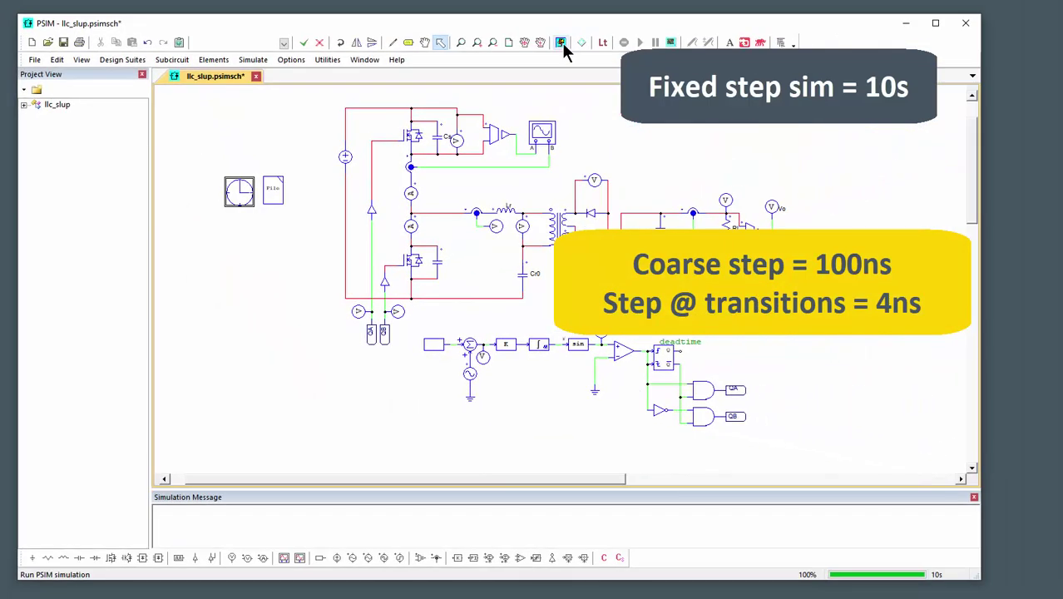
pyautogui.click(561, 42)
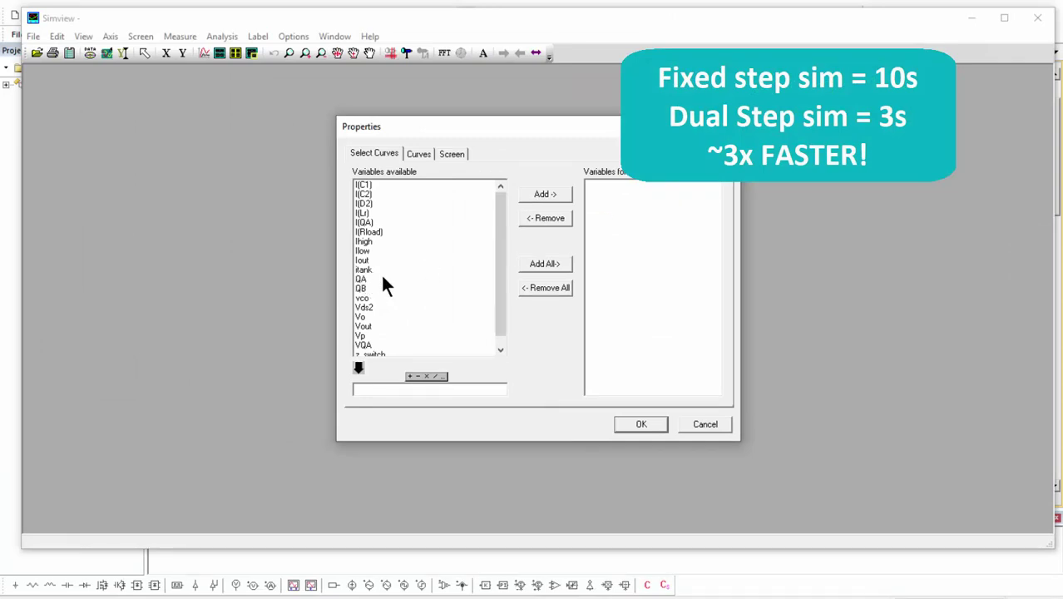
# Step: Plot dual-step I(QA) in a maximized window, then add a second screen showing Vp
pyautogui.doubleClick(381, 222)
pyautogui.click(641, 425)
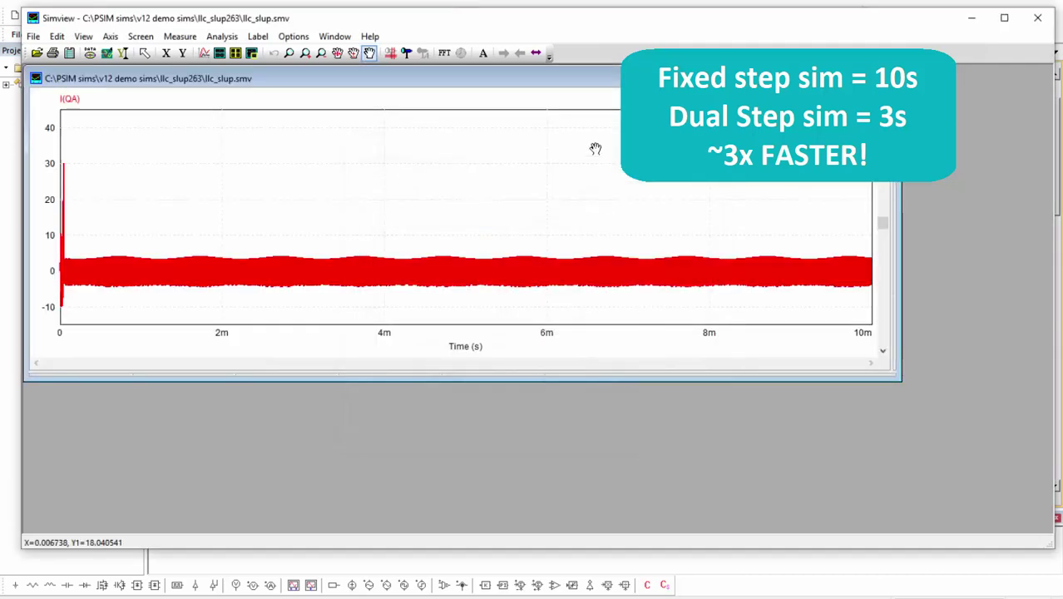
pyautogui.doubleClick(580, 91)
pyautogui.click(219, 55)
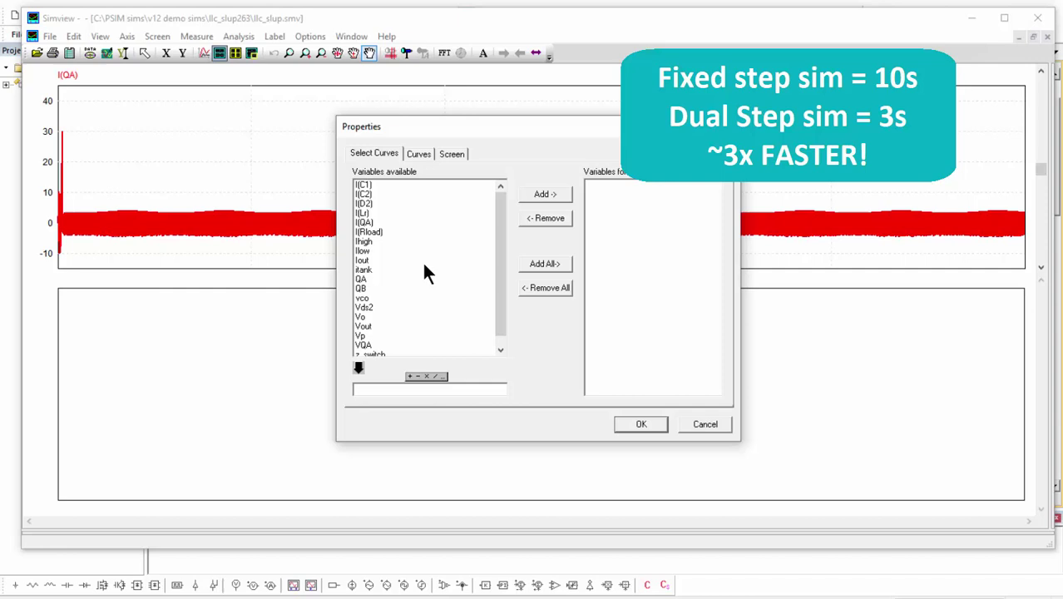
pyautogui.scroll(-1, 363, 328)
pyautogui.doubleClick(366, 327)
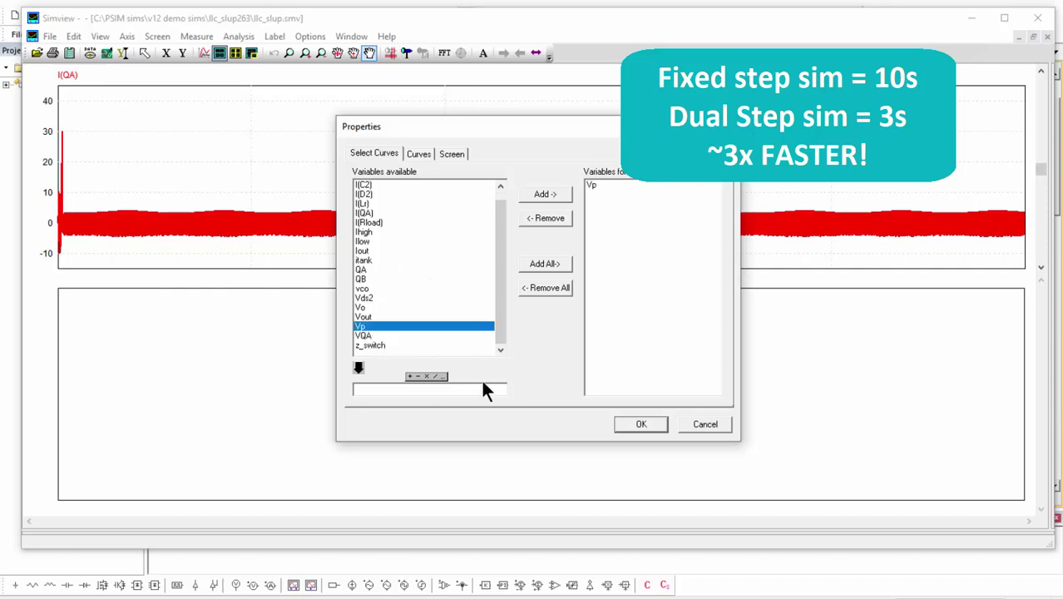
pyautogui.click(640, 424)
# Step: Merge the fixed_step.smv results and add Vp_(fixed_step) to the Vp plot
pyautogui.click(50, 37)
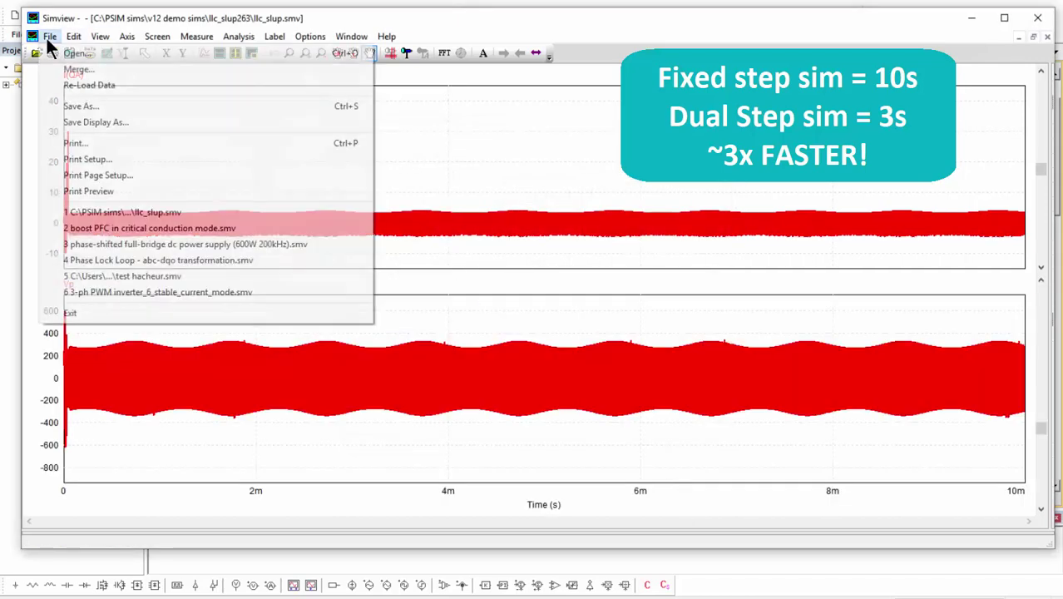
pyautogui.click(115, 70)
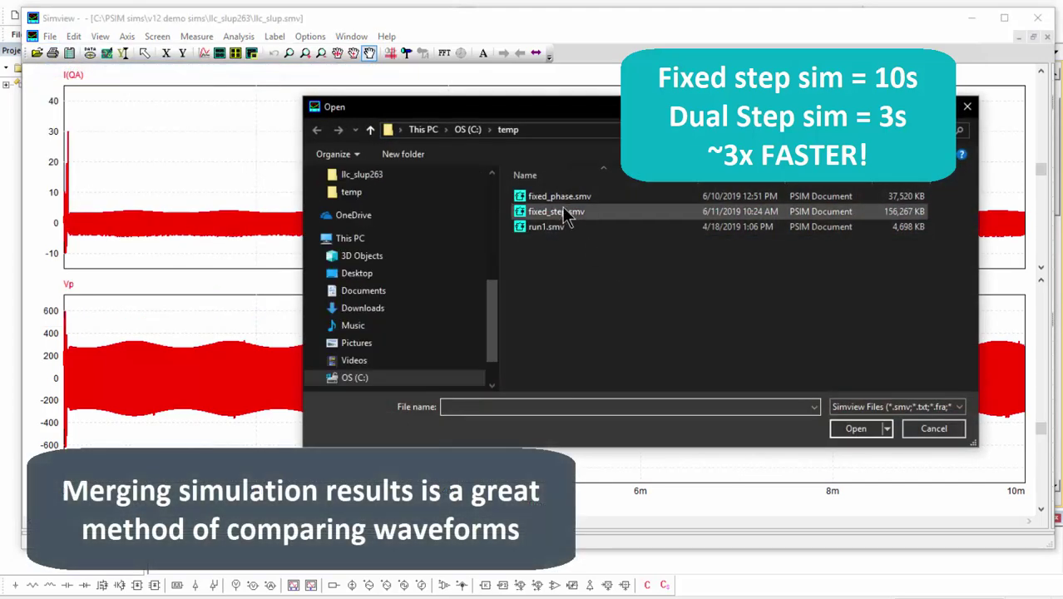
pyautogui.click(563, 211)
pyautogui.click(862, 431)
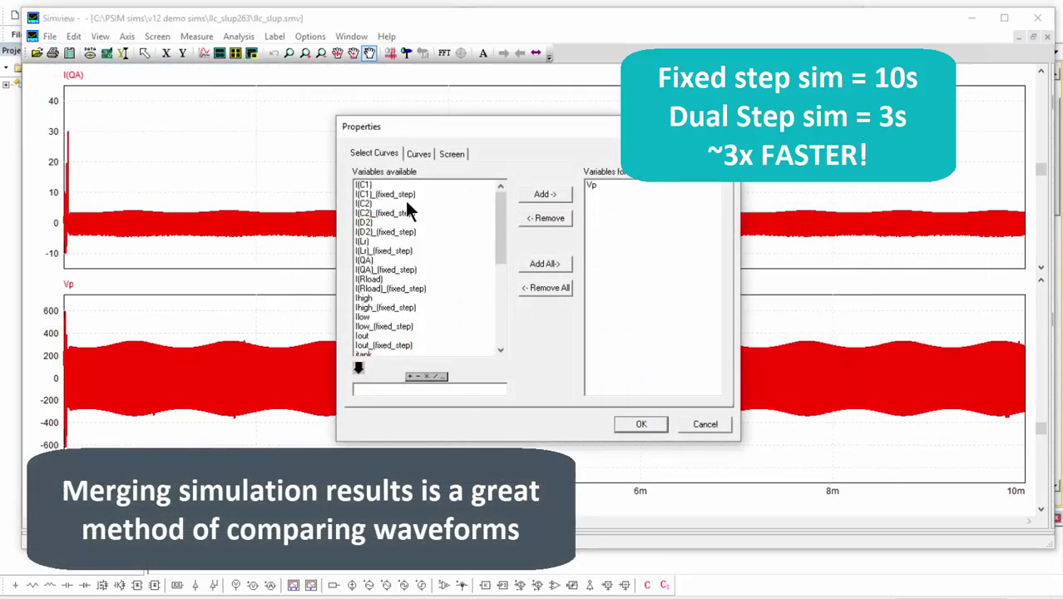
pyautogui.scroll(-7, 388, 301)
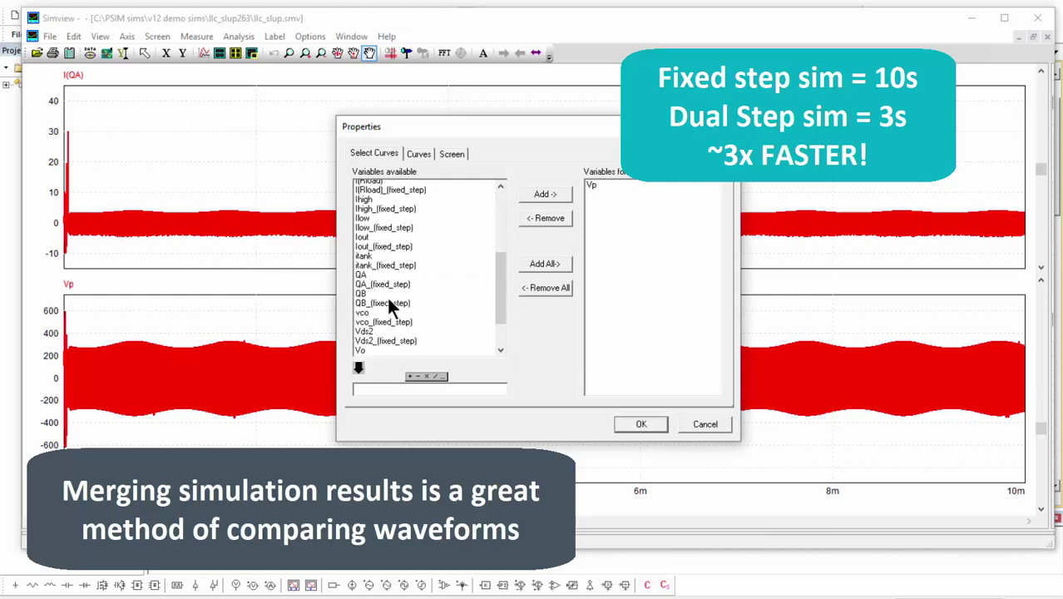
pyautogui.doubleClick(396, 308)
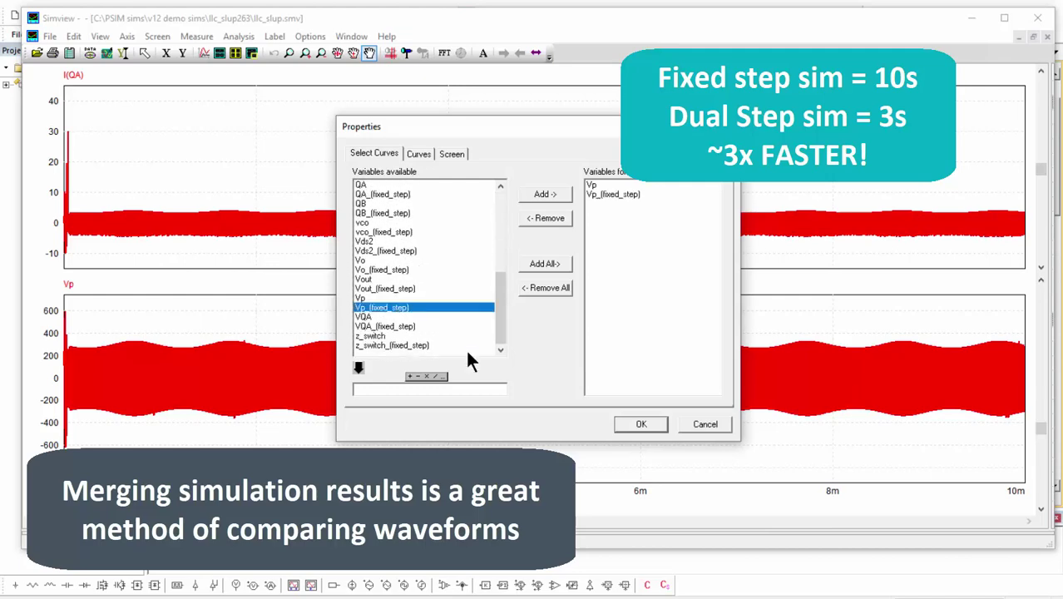
pyautogui.click(640, 424)
# Step: Add I(QA)_(fixed_step) to the I(QA) plot
pyautogui.doubleClick(411, 207)
pyautogui.scroll(-1, 419, 237)
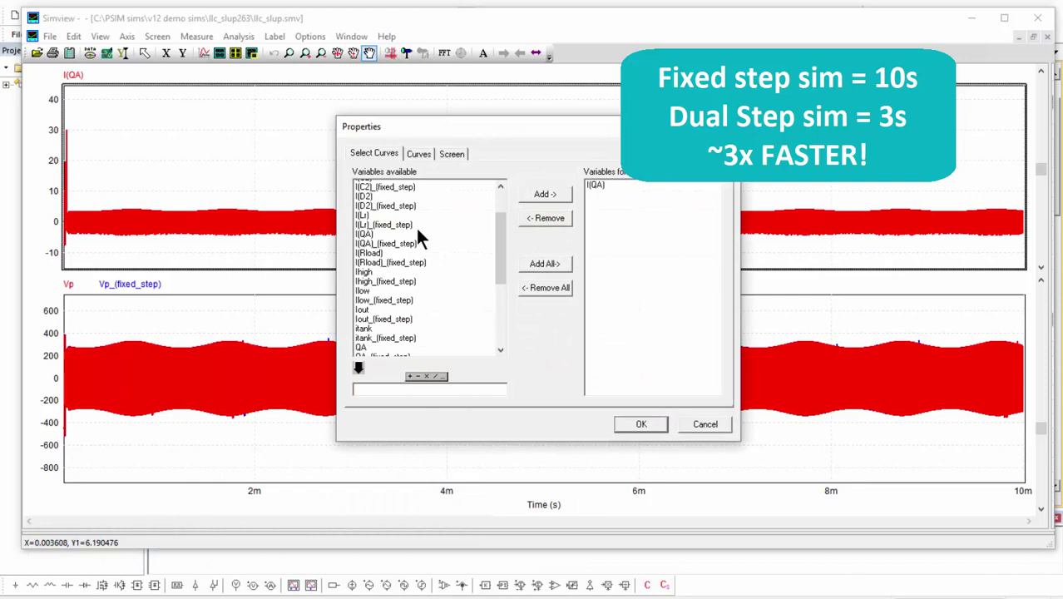
pyautogui.scroll(-3, 415, 226)
pyautogui.scroll(5, 416, 226)
pyautogui.scroll(-2, 391, 308)
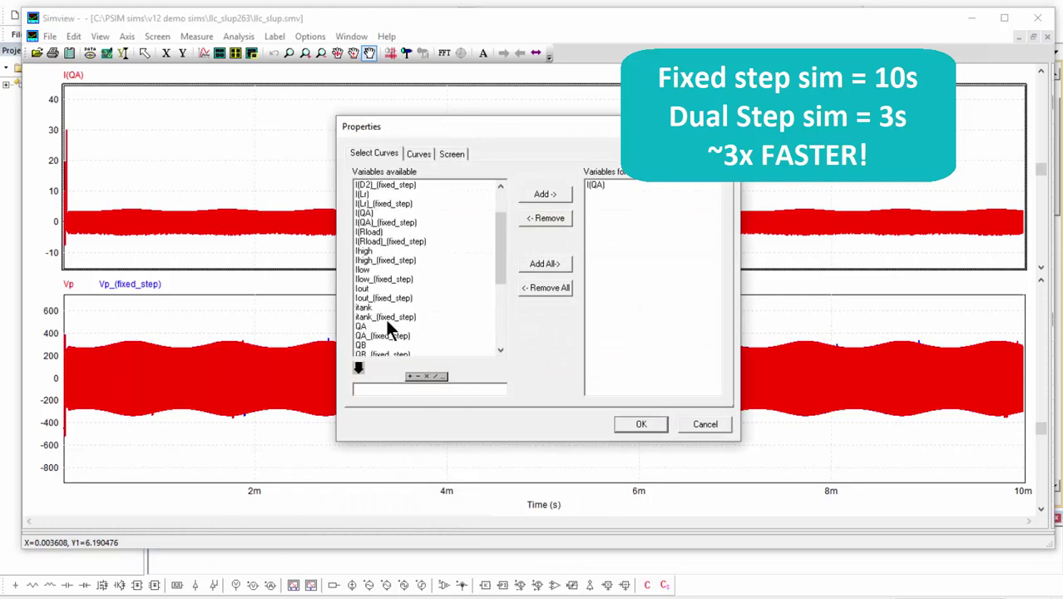
pyautogui.scroll(-1, 384, 316)
pyautogui.scroll(3, 413, 262)
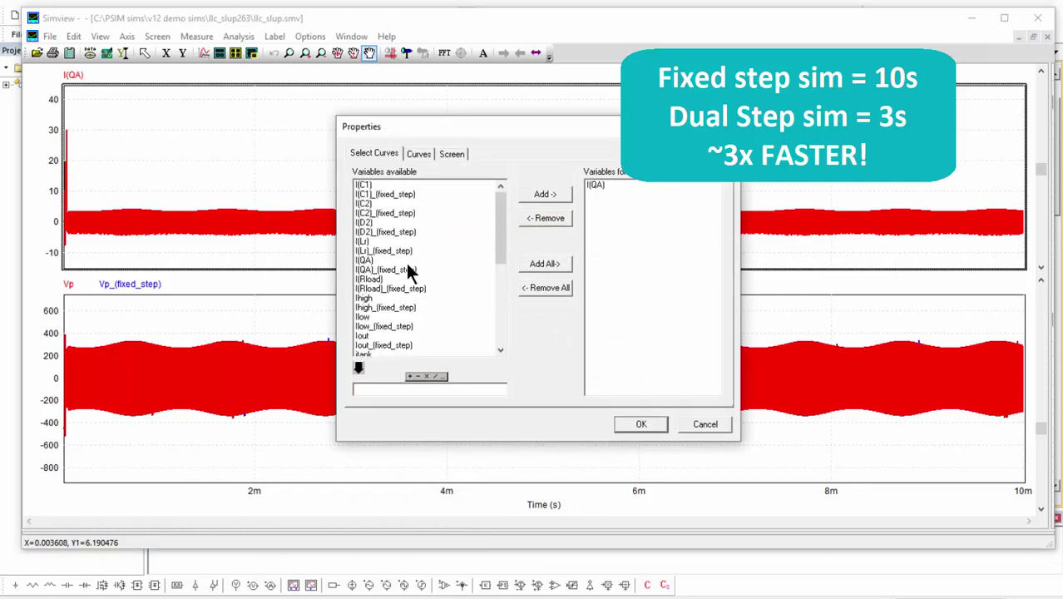
pyautogui.doubleClick(404, 271)
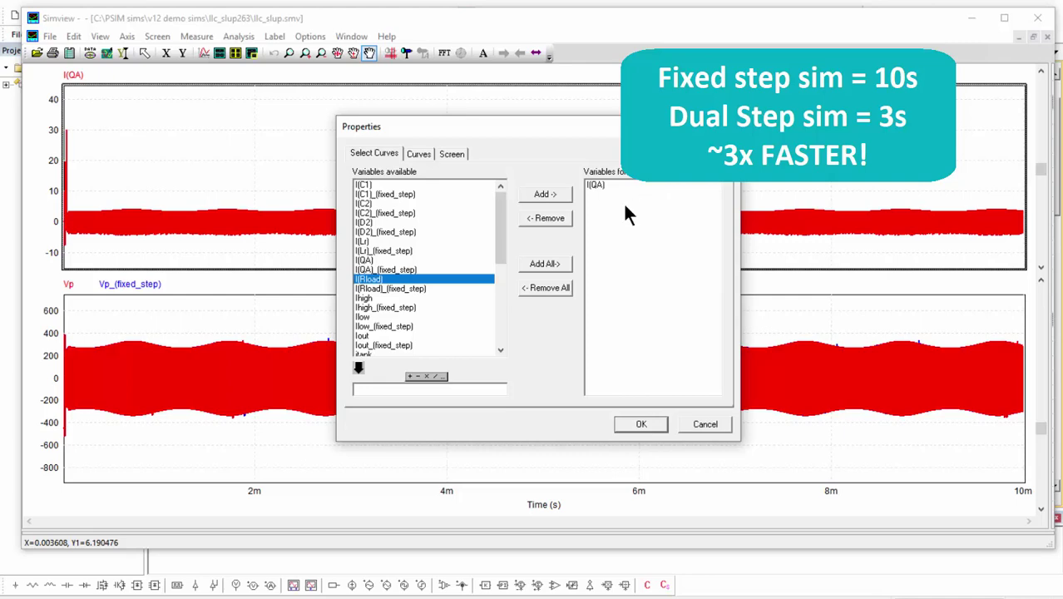
pyautogui.doubleClick(385, 272)
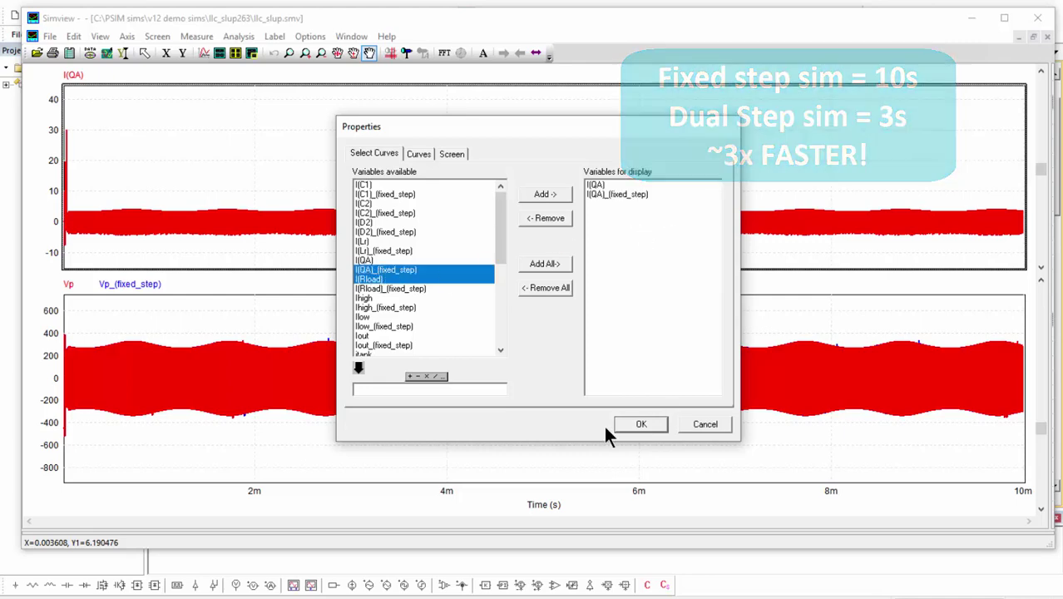
pyautogui.click(632, 426)
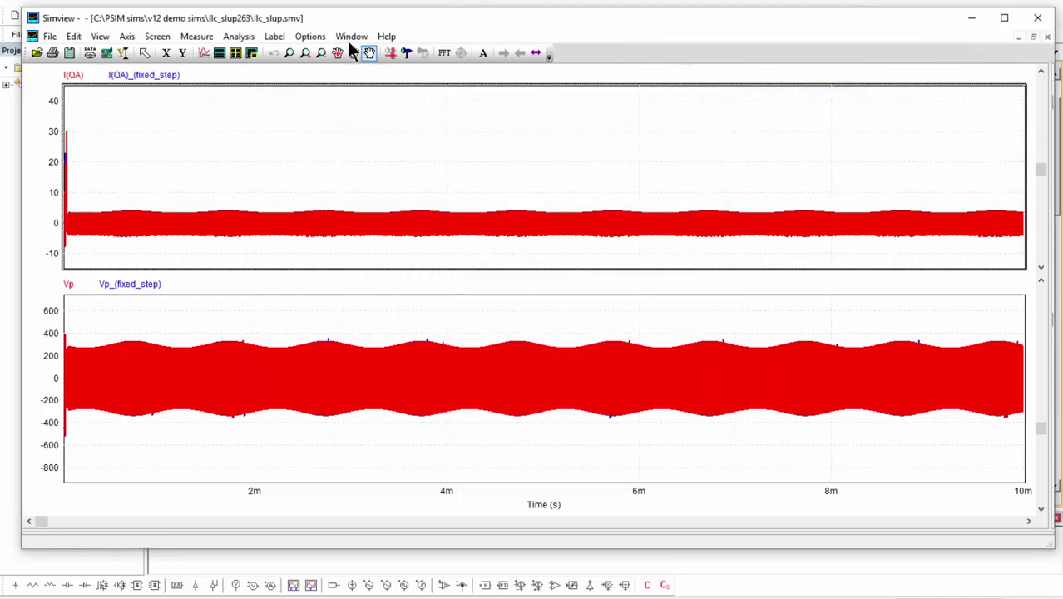
# Step: Zoom both plots from around 5.3–5.7 ms down to a few switching cycles
pyautogui.click(289, 52)
pyautogui.moveTo(576, 206); pyautogui.dragTo(613, 251)
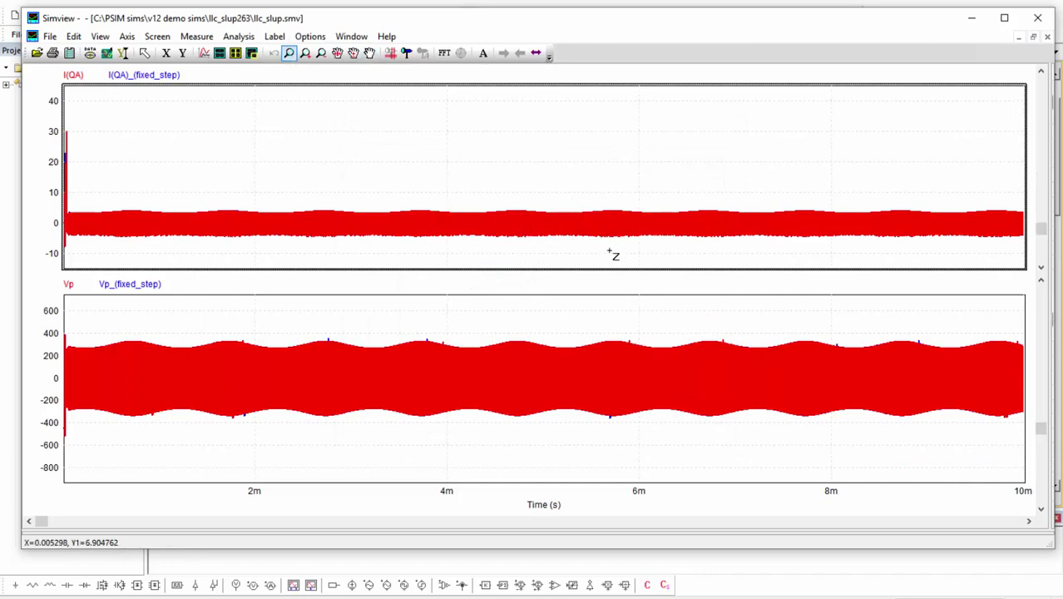
pyautogui.moveTo(595, 333); pyautogui.dragTo(653, 421)
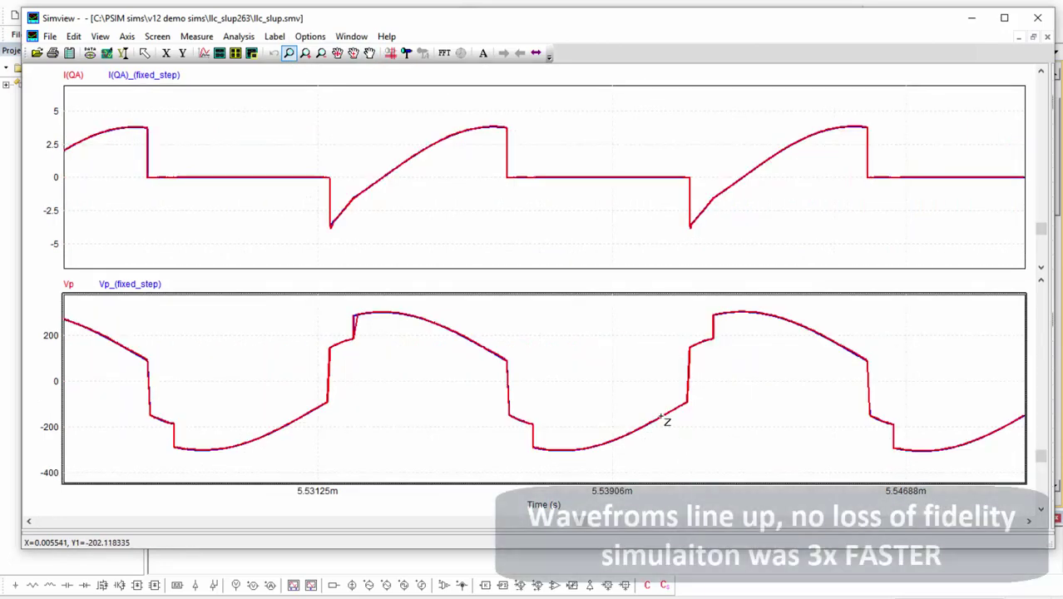
# Step: Set the Marker to Star for both Vp and Vp_(fixed_step) curves
pyautogui.click(202, 49)
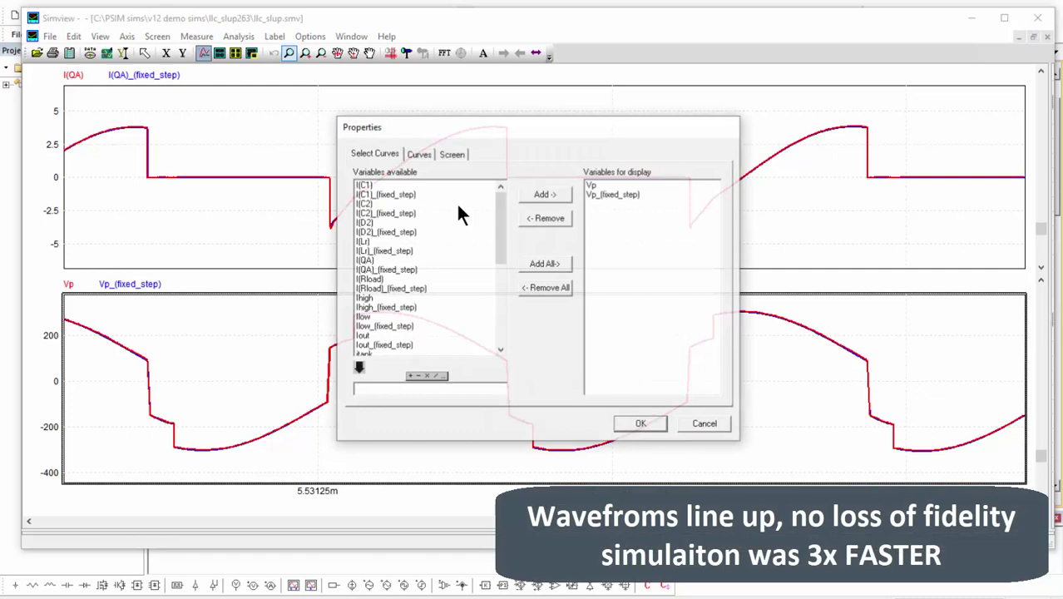
pyautogui.click(419, 155)
pyautogui.click(559, 190)
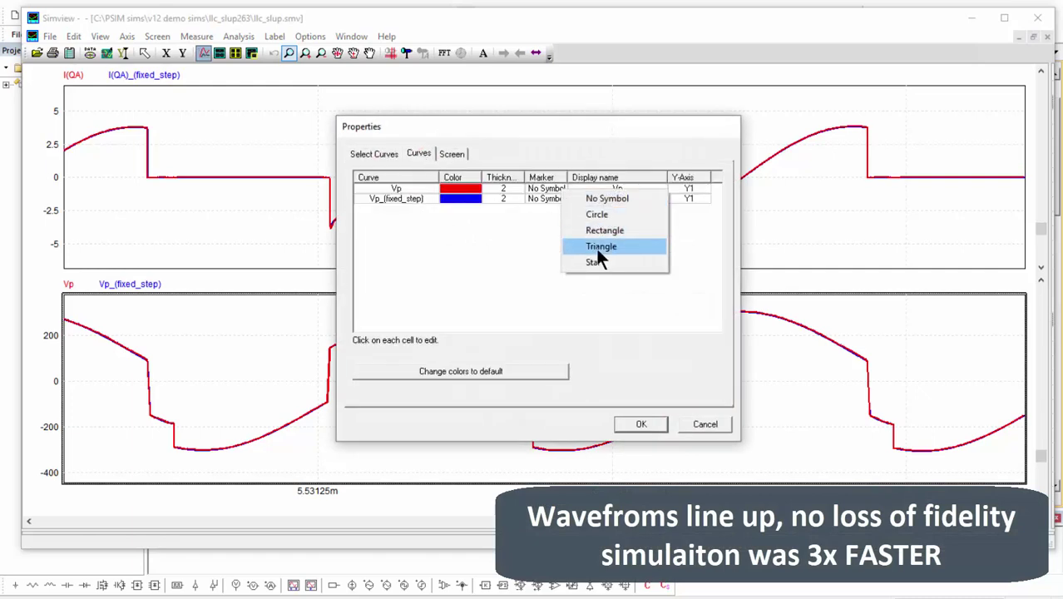
pyautogui.click(600, 260)
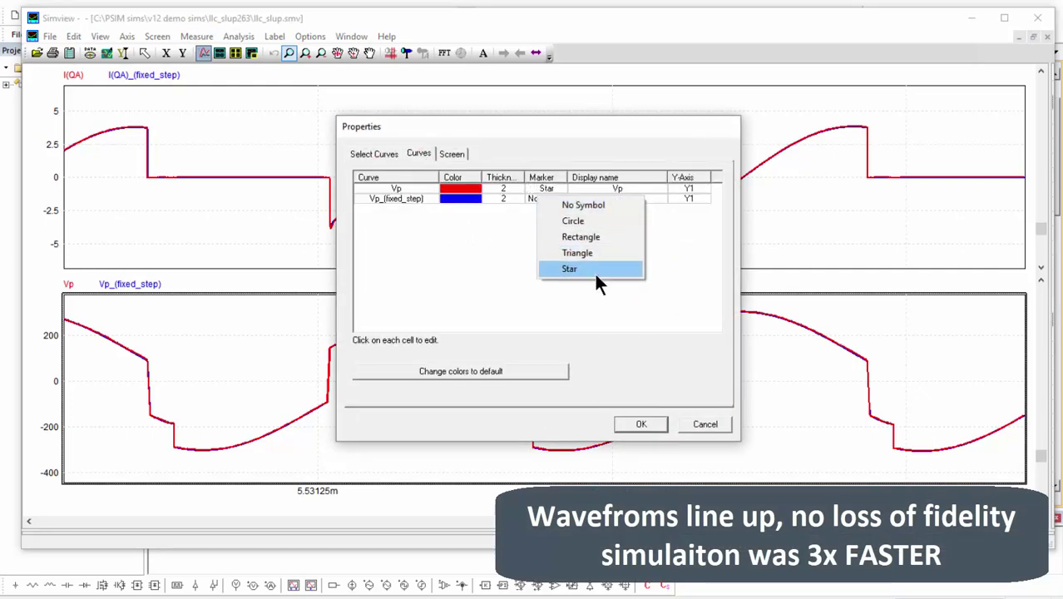
pyautogui.click(594, 270)
pyautogui.click(642, 426)
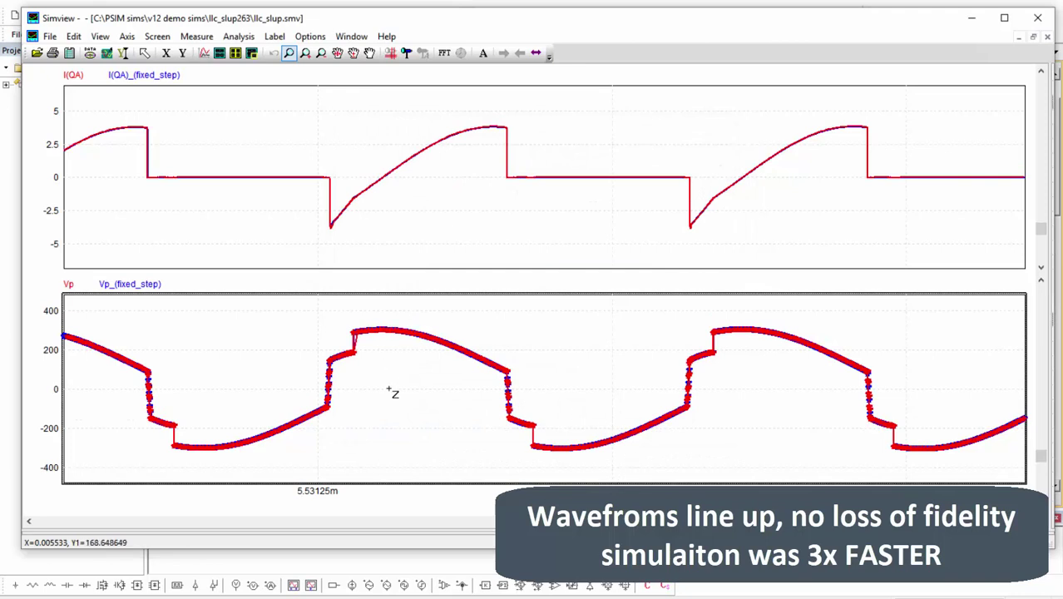
# Step: Put the Vp plot on Timing Axis, zoom to 6.367–6.371 ms, and auto-scale the I(QA) axis
pyautogui.rightClick(59, 433)
pyautogui.click(106, 524)
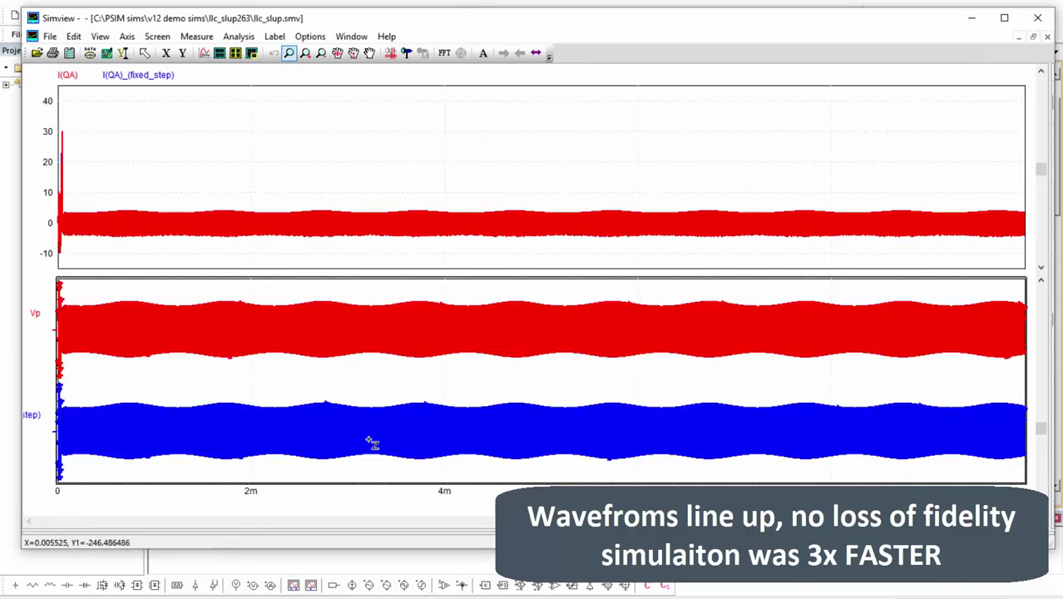
pyautogui.moveTo(663, 287); pyautogui.dragTo(686, 364)
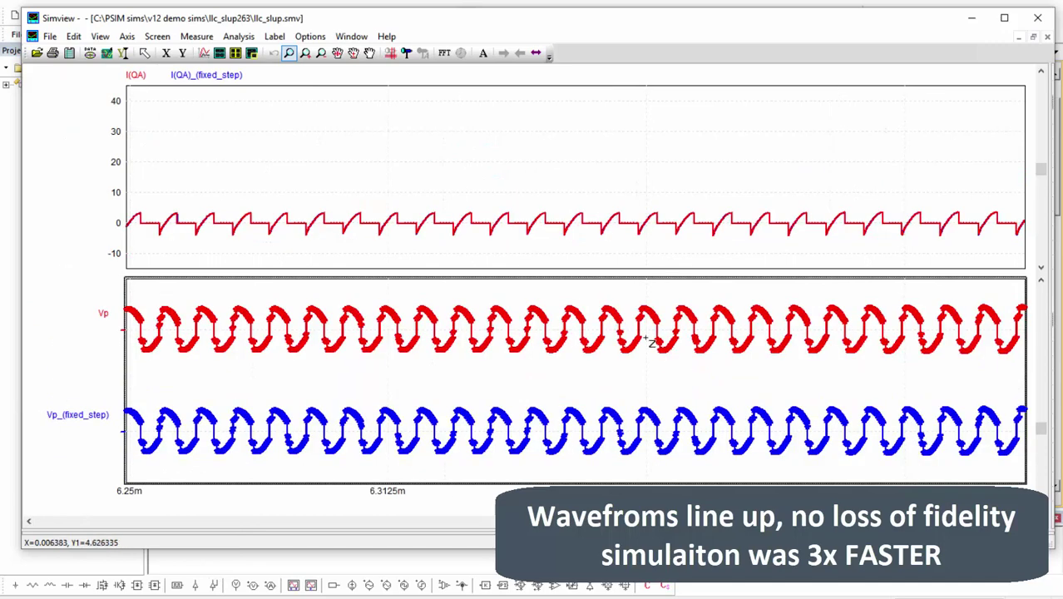
pyautogui.moveTo(602, 304); pyautogui.dragTo(682, 367)
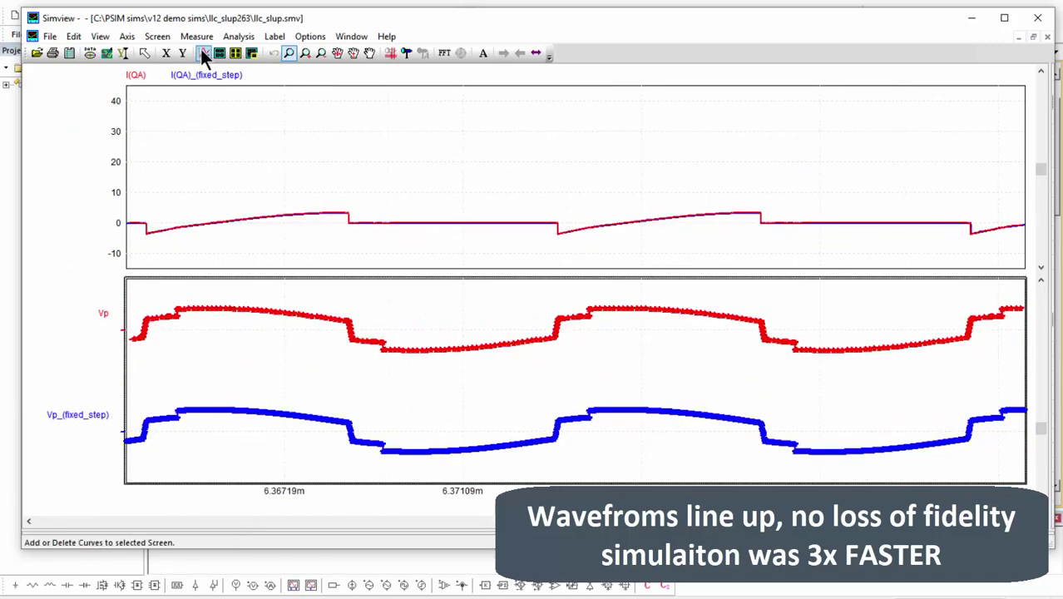
pyautogui.click(123, 52)
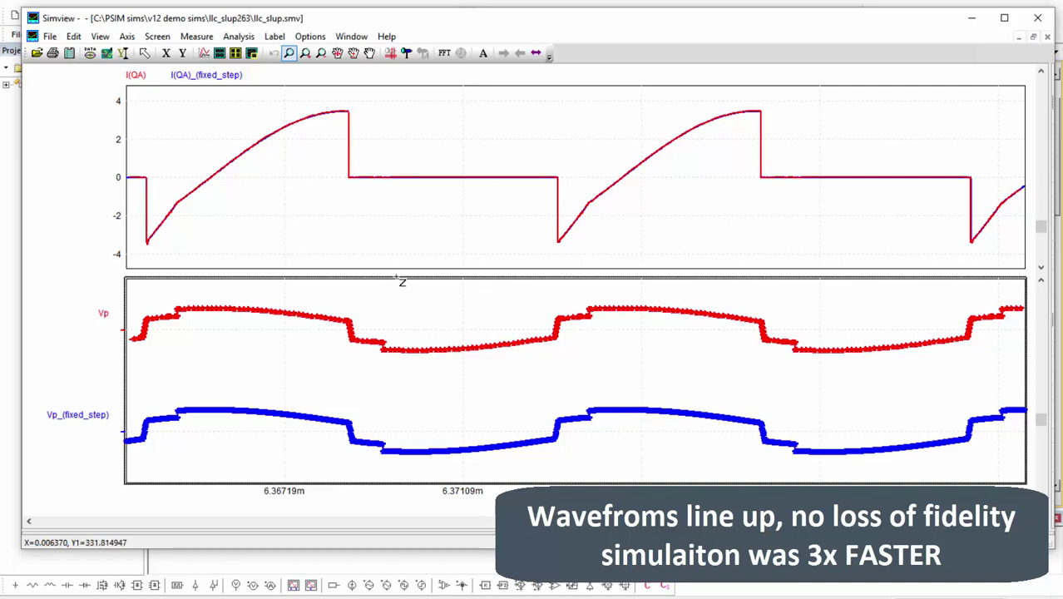
# Step: Zoom into one I(QA) turn-off edge, about 6.3683–6.3692 ms
pyautogui.moveTo(332, 95); pyautogui.dragTo(376, 192)
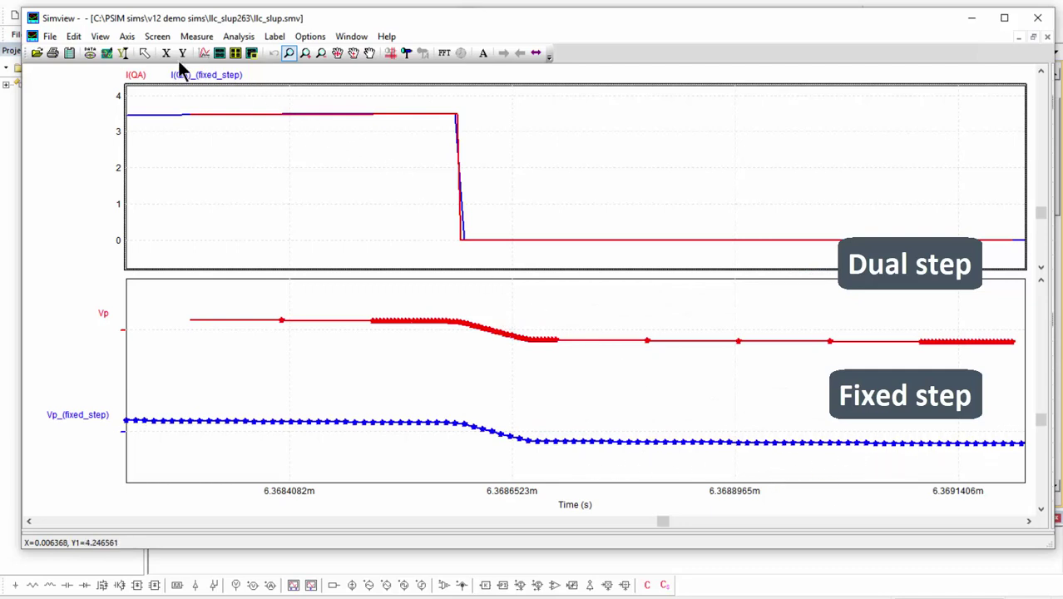
# Step: Restore the full range, zoom Simview to about 5.758–5.766 ms, then open PSIM's Simulation Control
pyautogui.click(103, 53)
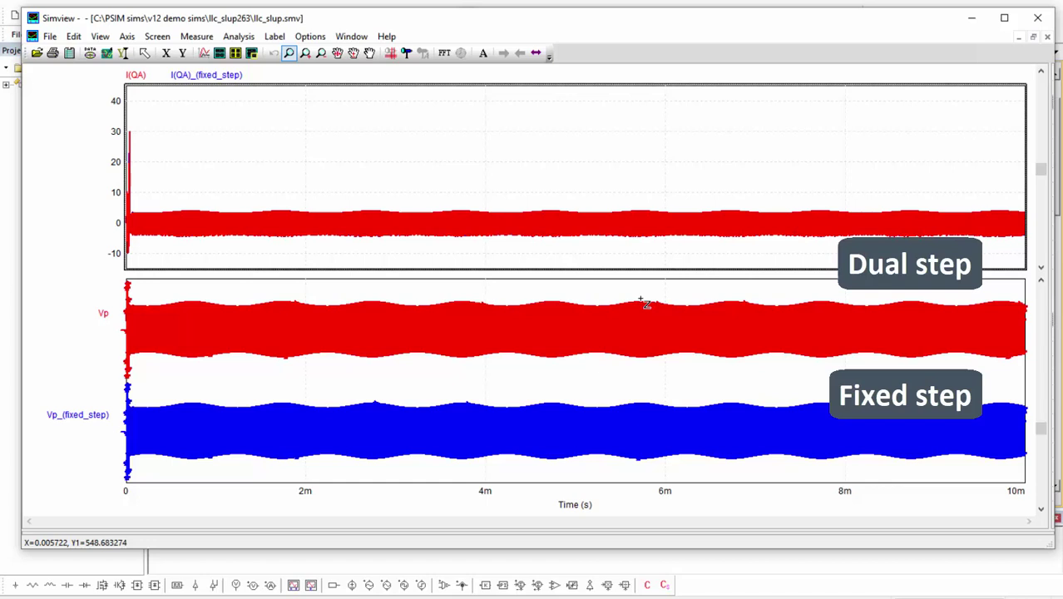
pyautogui.moveTo(645, 304); pyautogui.dragTo(654, 368)
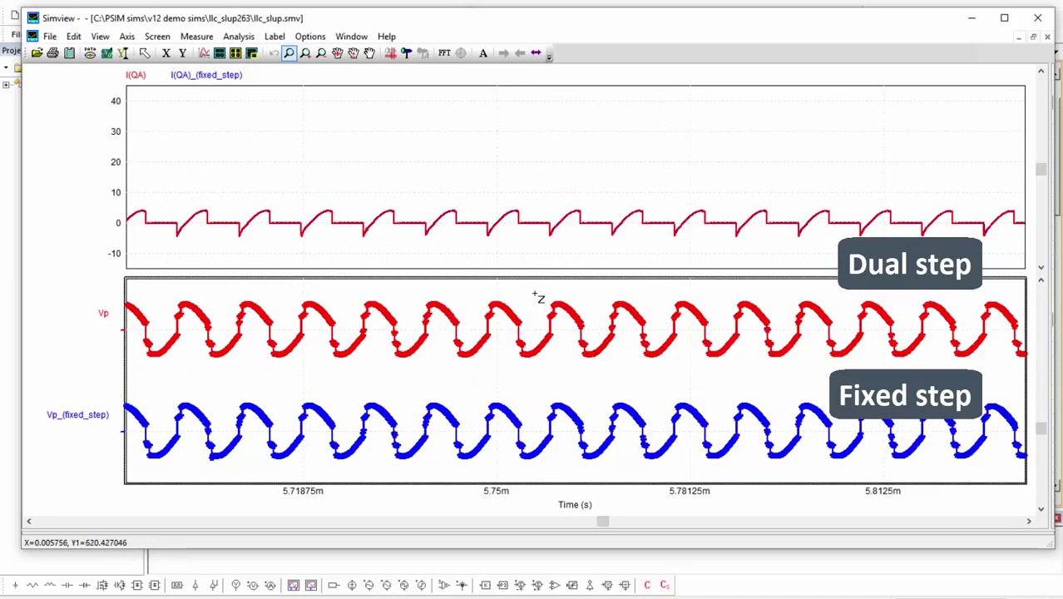
pyautogui.moveTo(537, 295); pyautogui.dragTo(607, 385)
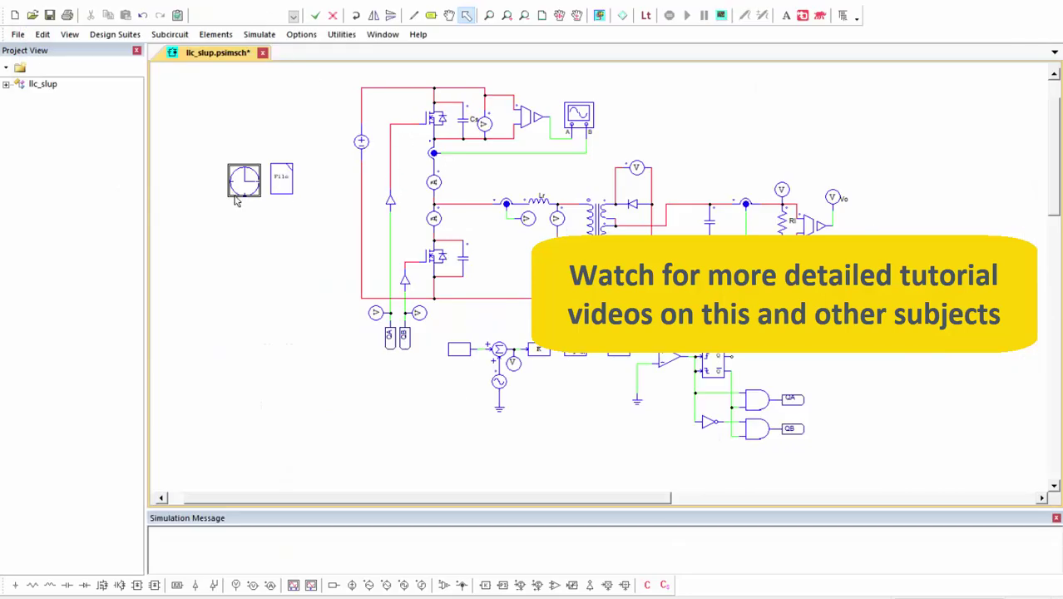
pyautogui.doubleClick(235, 195)
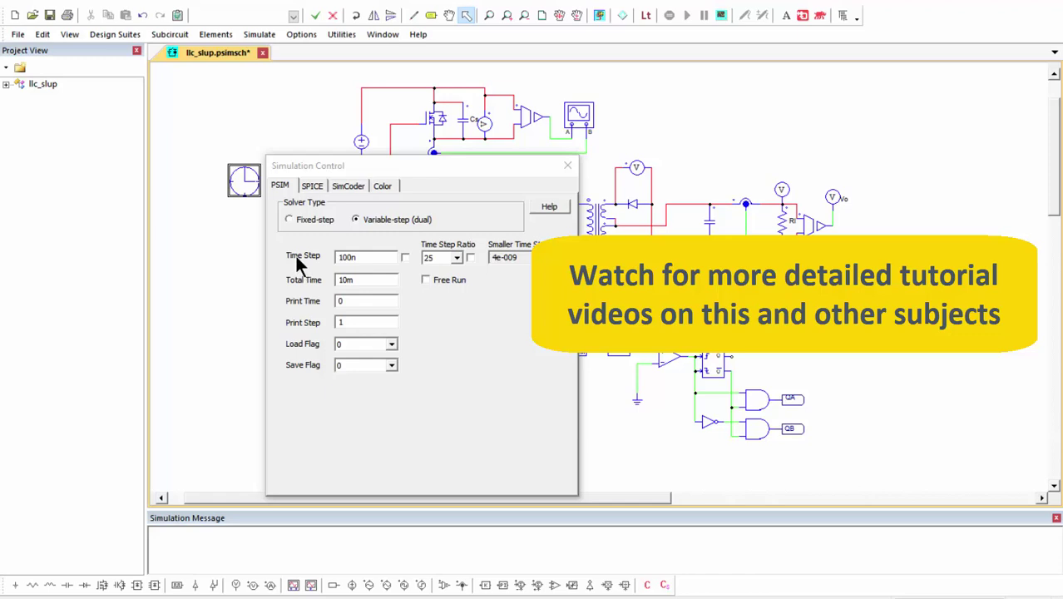
pyautogui.click(568, 166)
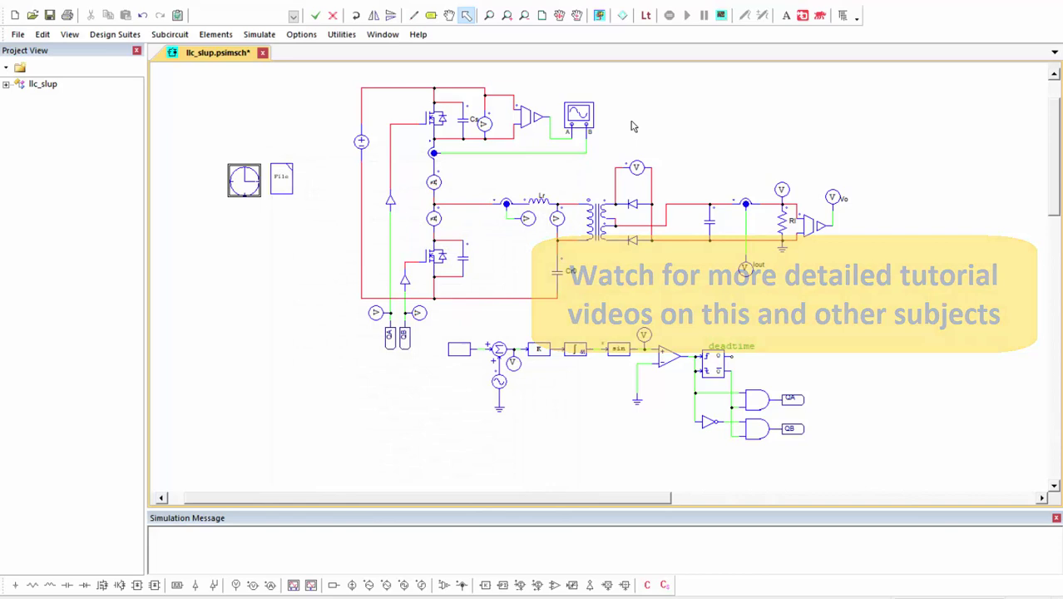